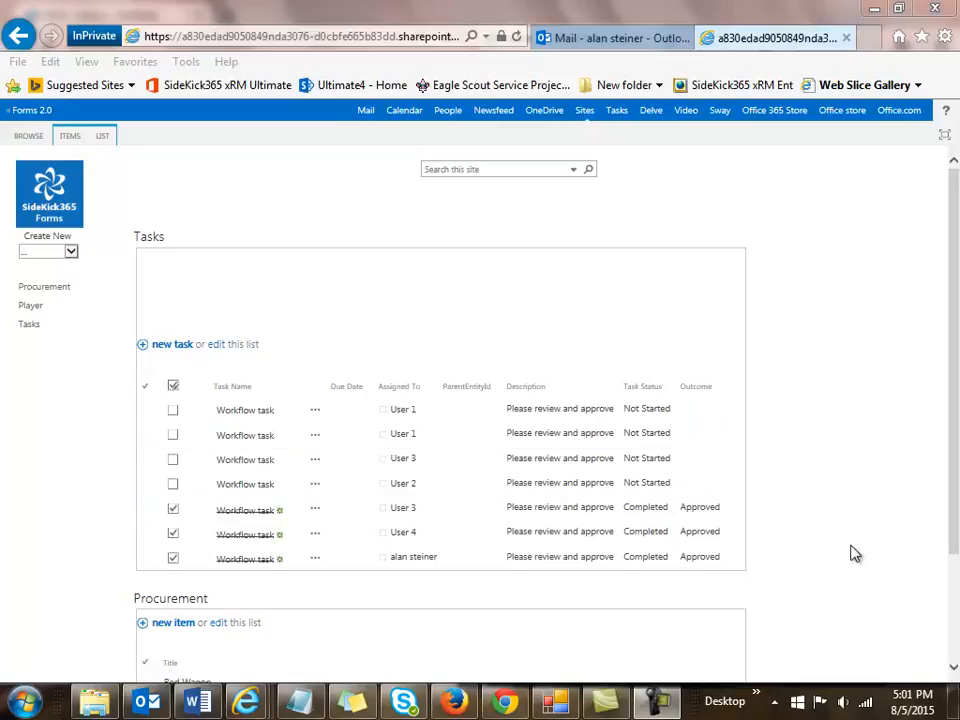
Step: Create a new Procurement request and set its date of request to 08/05/2015
left_click_drag(953, 551, 955, 641)
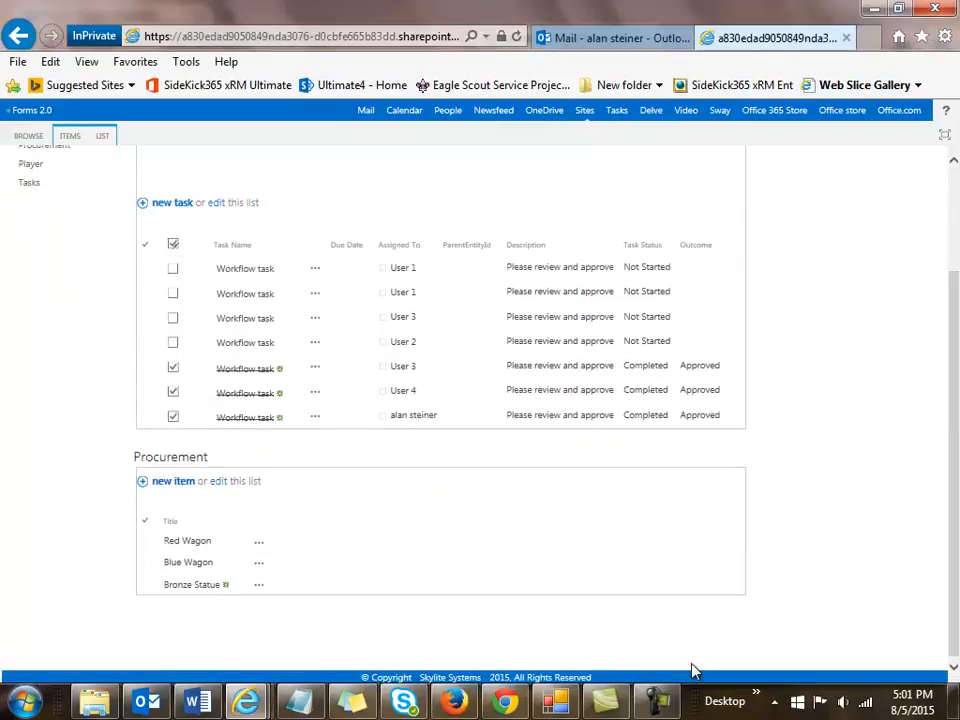
scroll(38, 527, "up", 3)
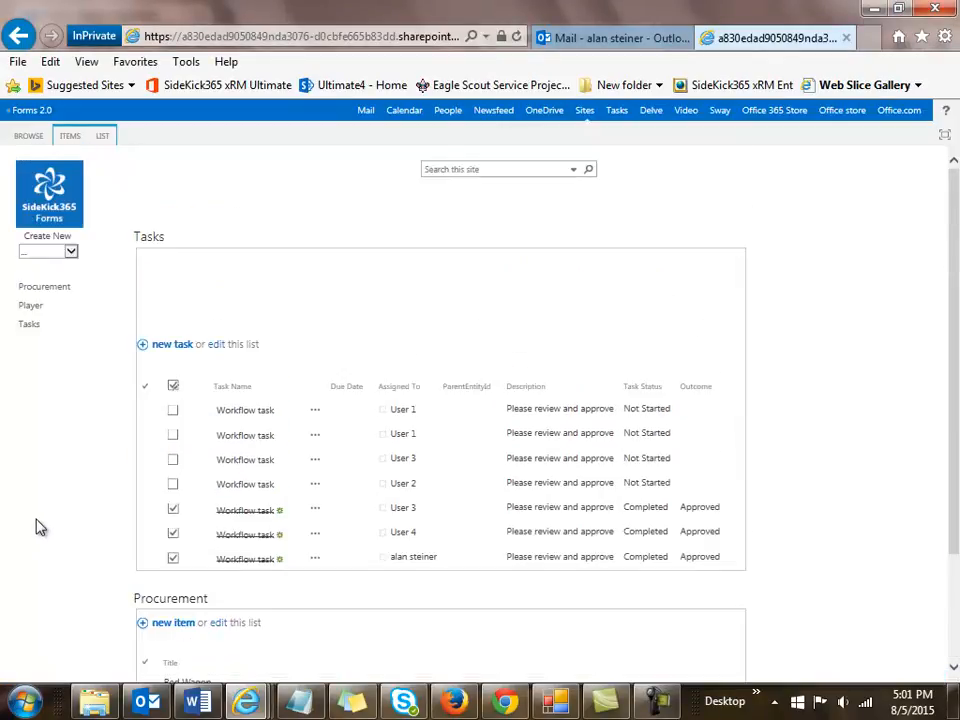
left_click(71, 251)
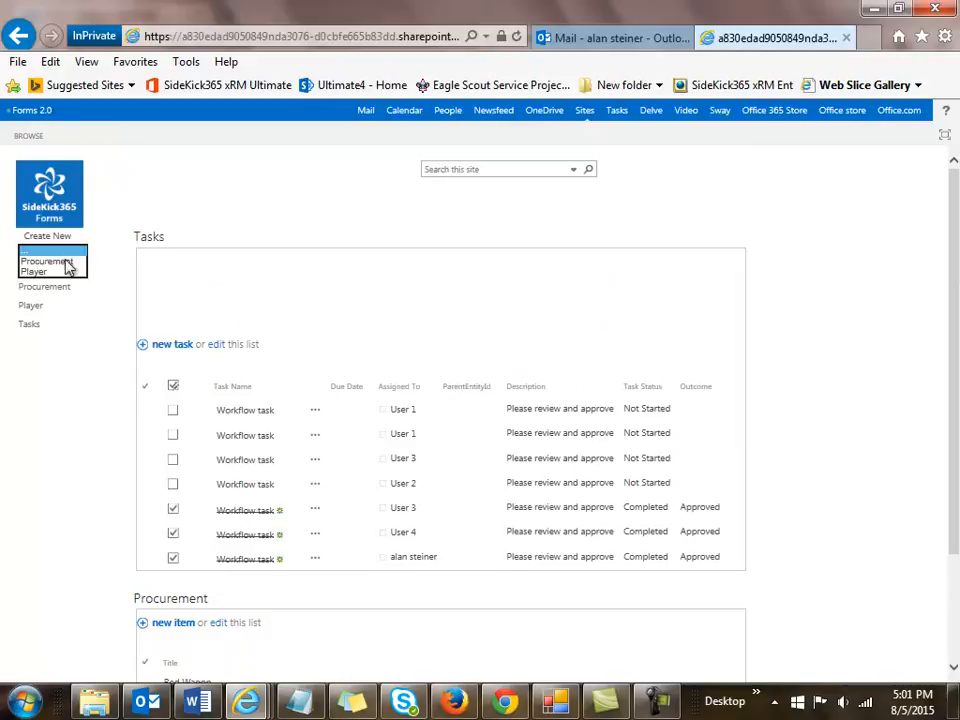
left_click(67, 262)
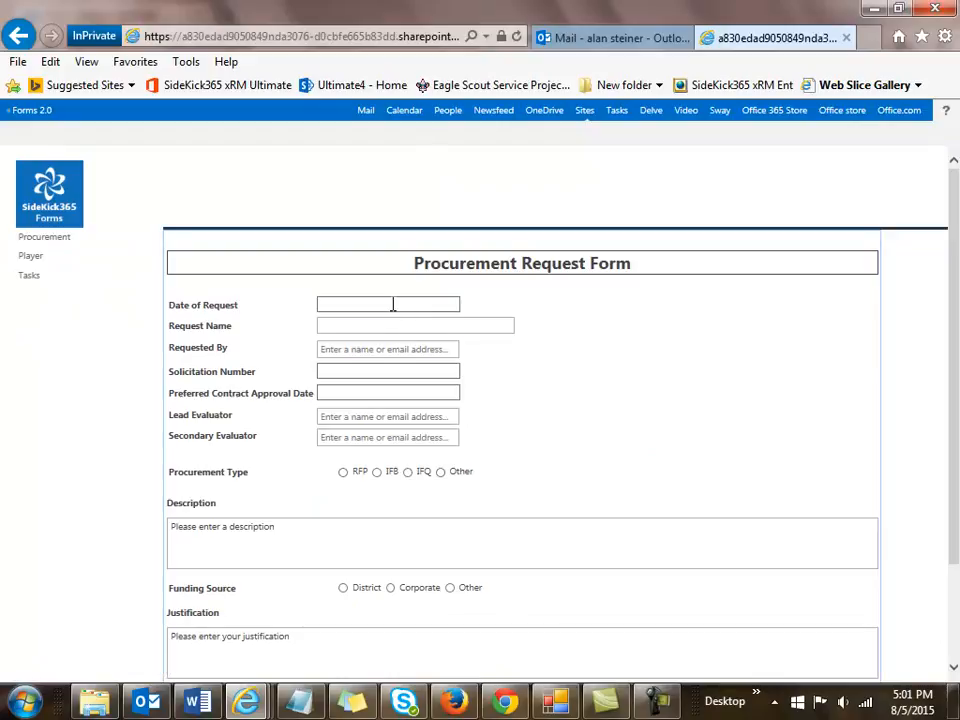
left_click(392, 304)
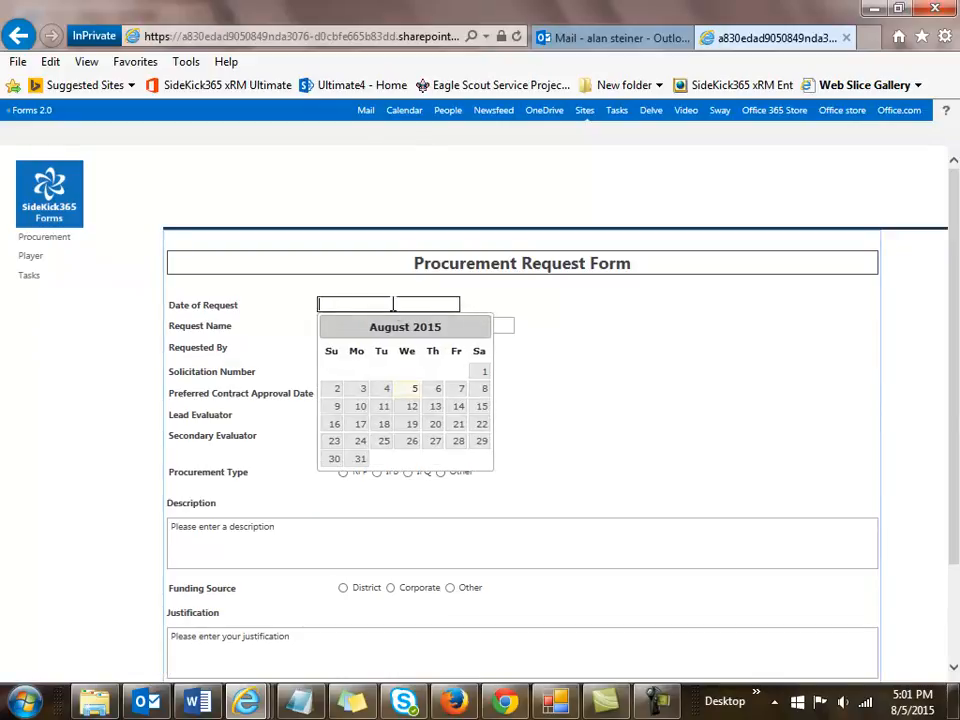
left_click(408, 389)
Step: Enter "Gold Bar" as the request name
left_click(390, 326)
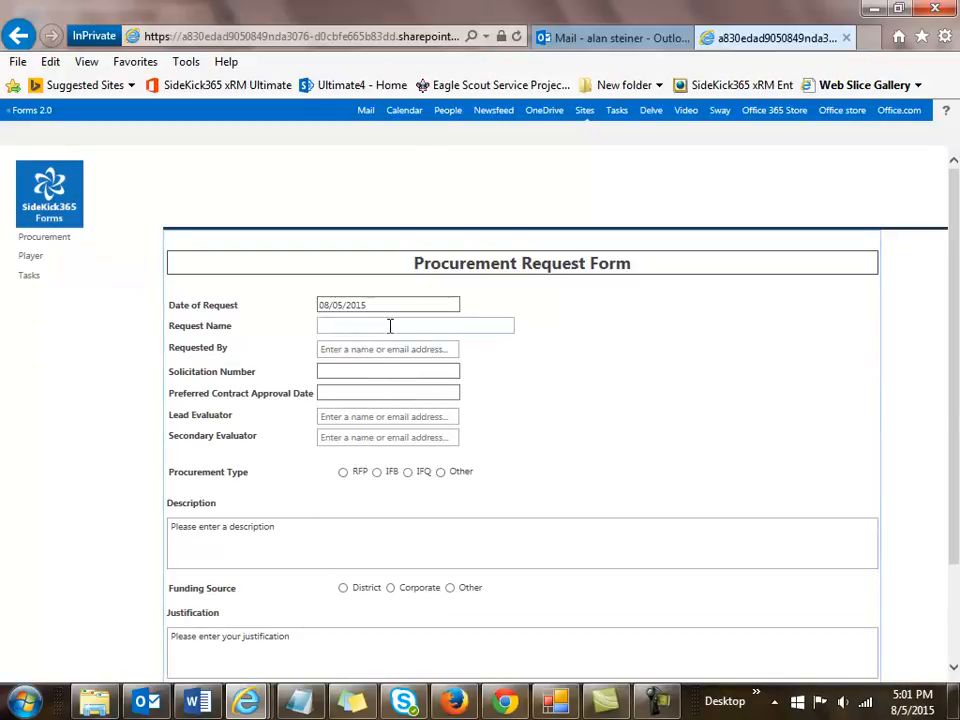
type("Gold Em")
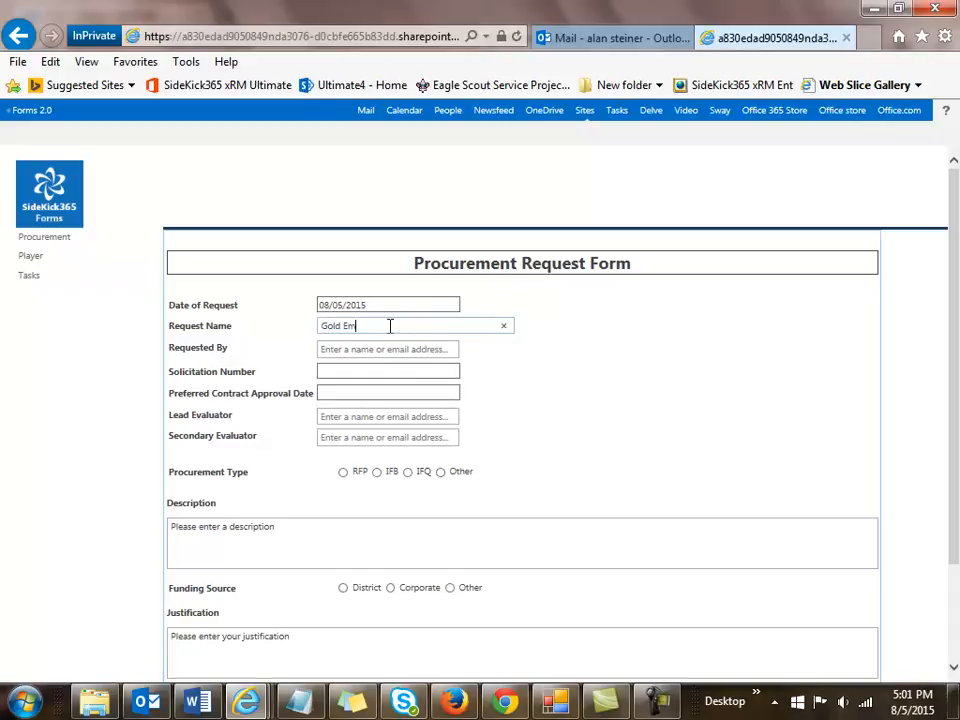
type("dallio")
key("BackSpace")
key("BackSpace")
key("BackSpace")
key("BackSpace")
key("BackSpace")
key("BackSpace")
key("BackSpace")
key("BackSpace")
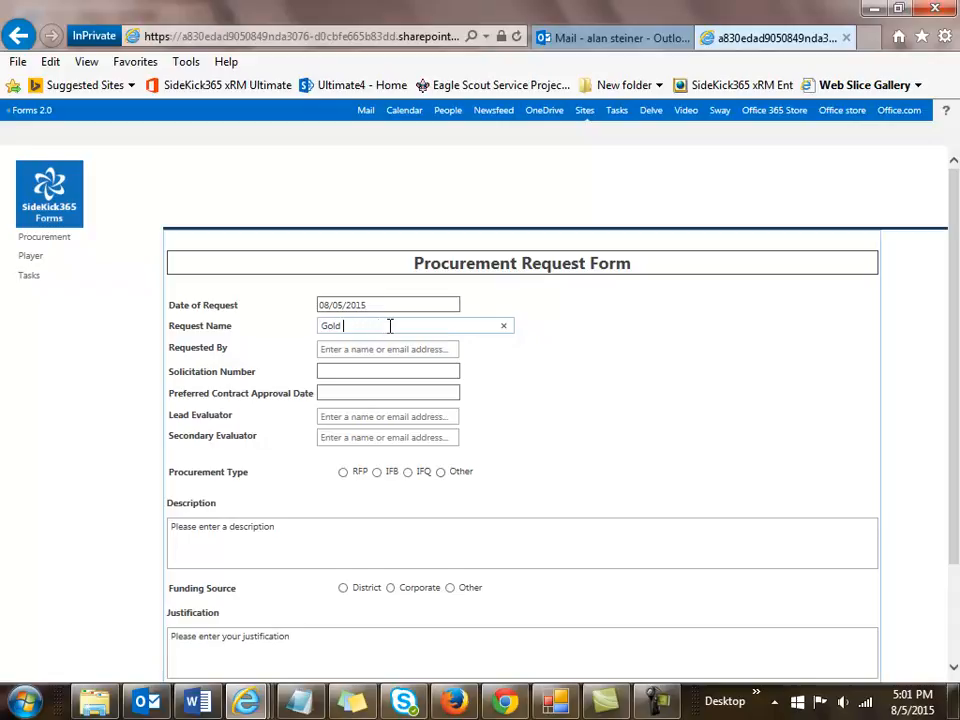
type("Bar")
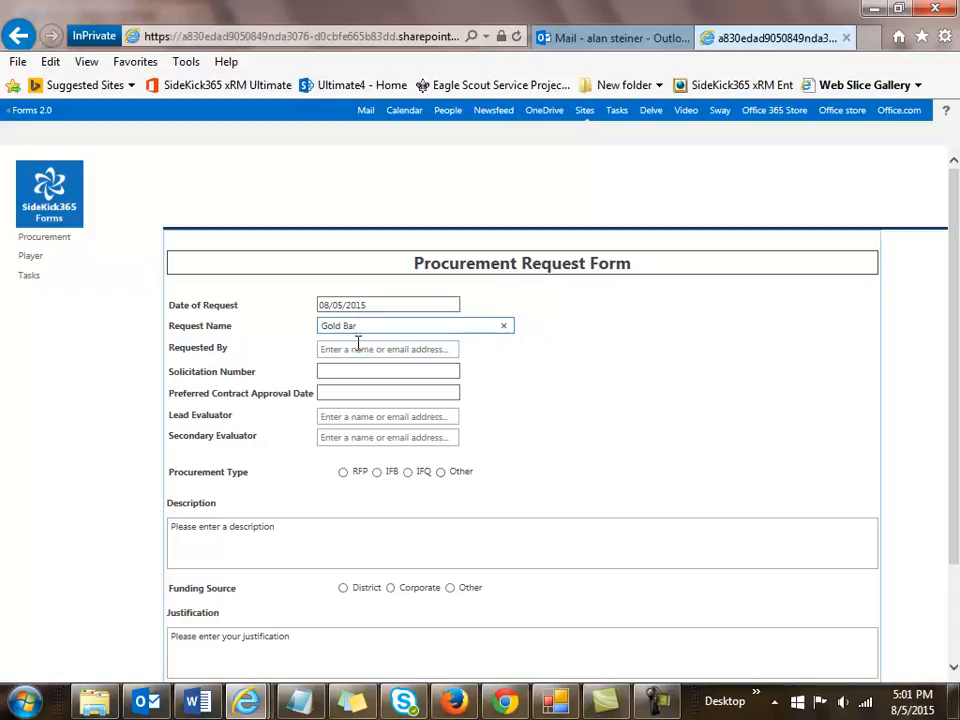
Step: Enter the requester's name in Requested By and set the solicitation number to 5656587
left_click(358, 350)
type("Alan")
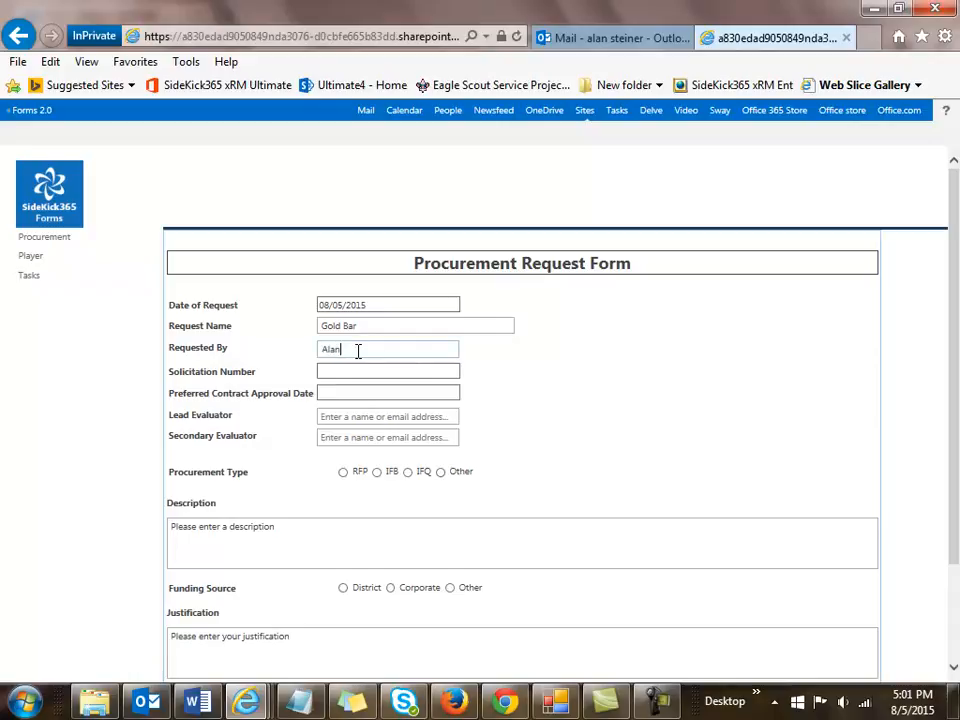
left_click(356, 370)
left_click(356, 371)
type("5656587")
Step: Set the preferred contract approval date to 09/30/2015
left_click(385, 392)
left_click(478, 418)
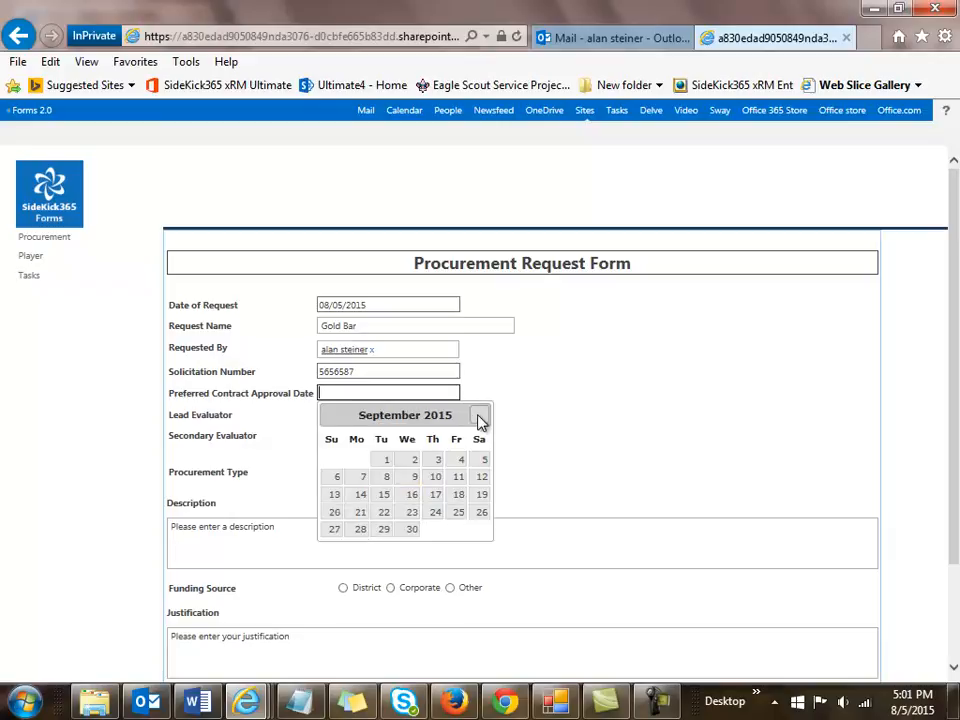
left_click(412, 530)
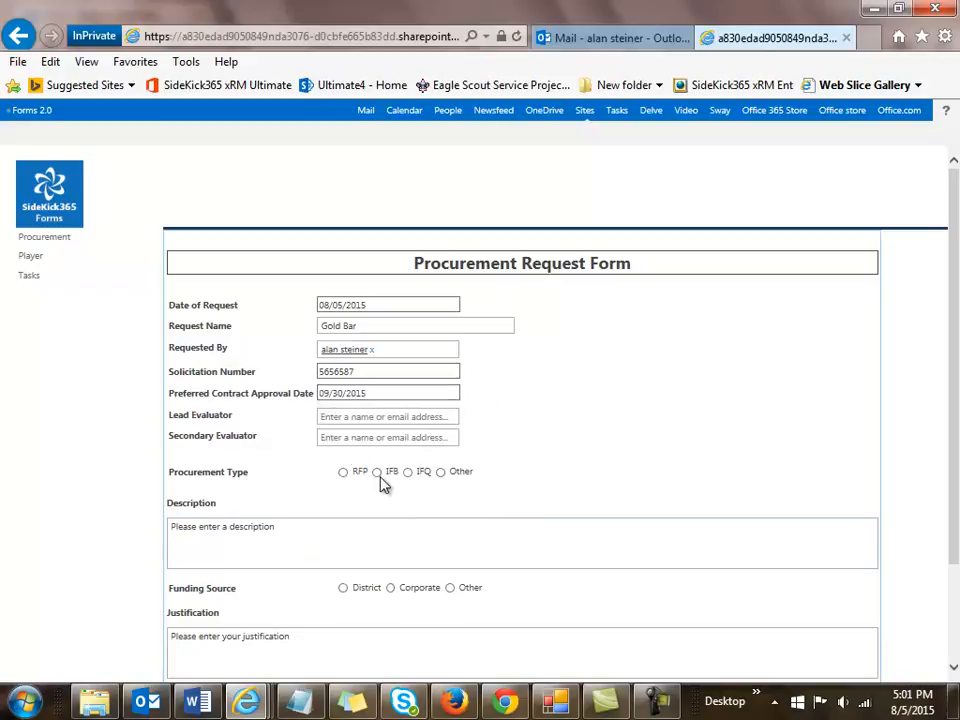
Step: Assign User 3 as the lead evaluator and User 4 as the secondary evaluator
left_click(351, 418)
type("user3")
left_click(351, 436)
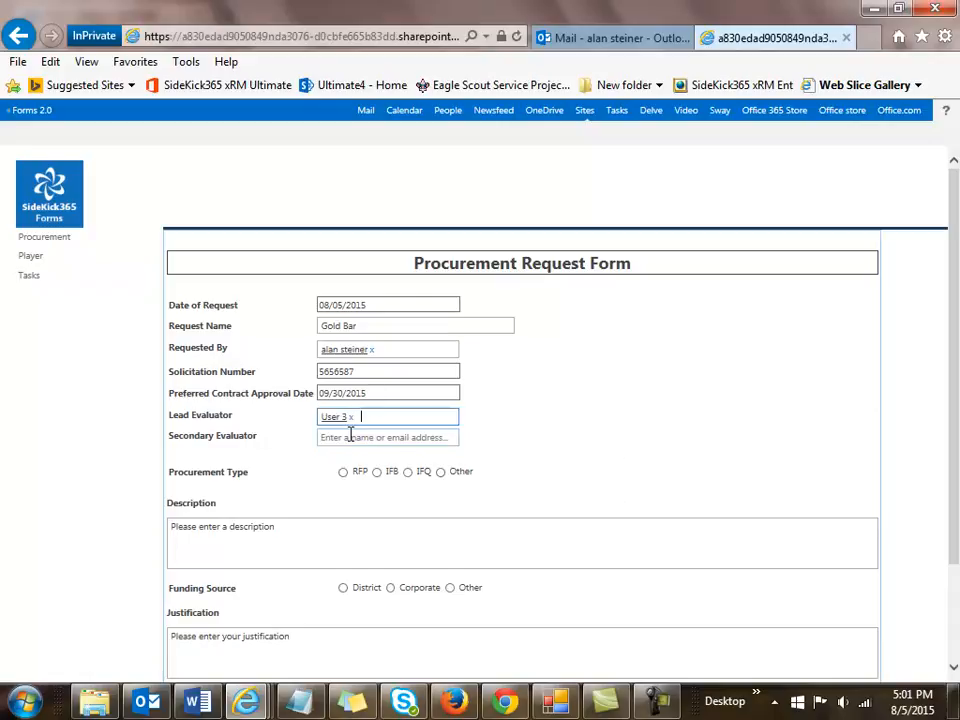
left_click(353, 437)
type("User4")
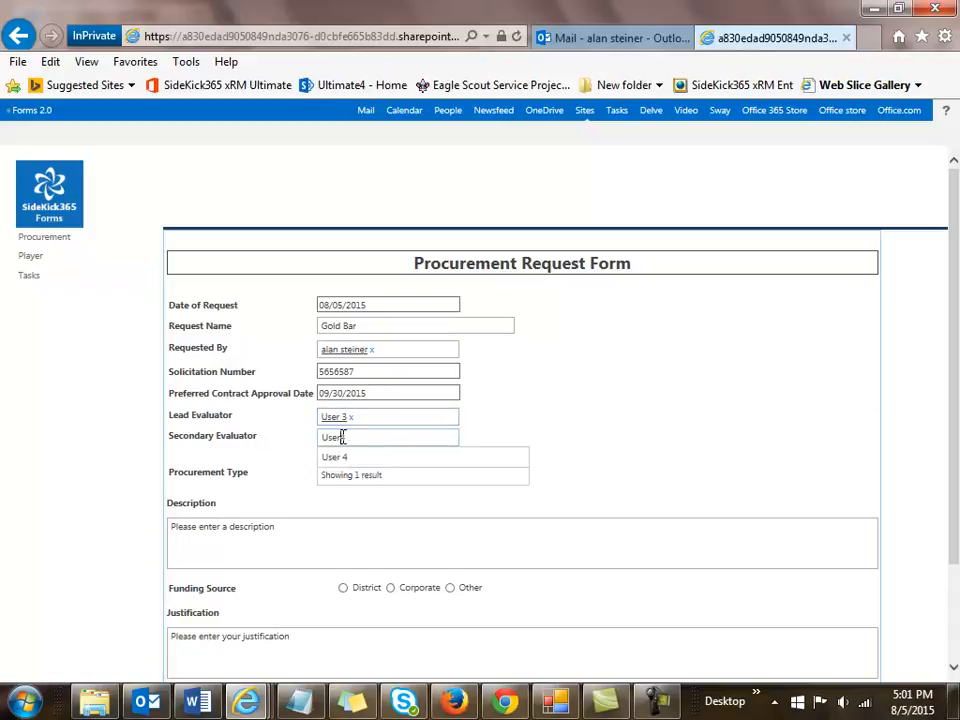
left_click(350, 459)
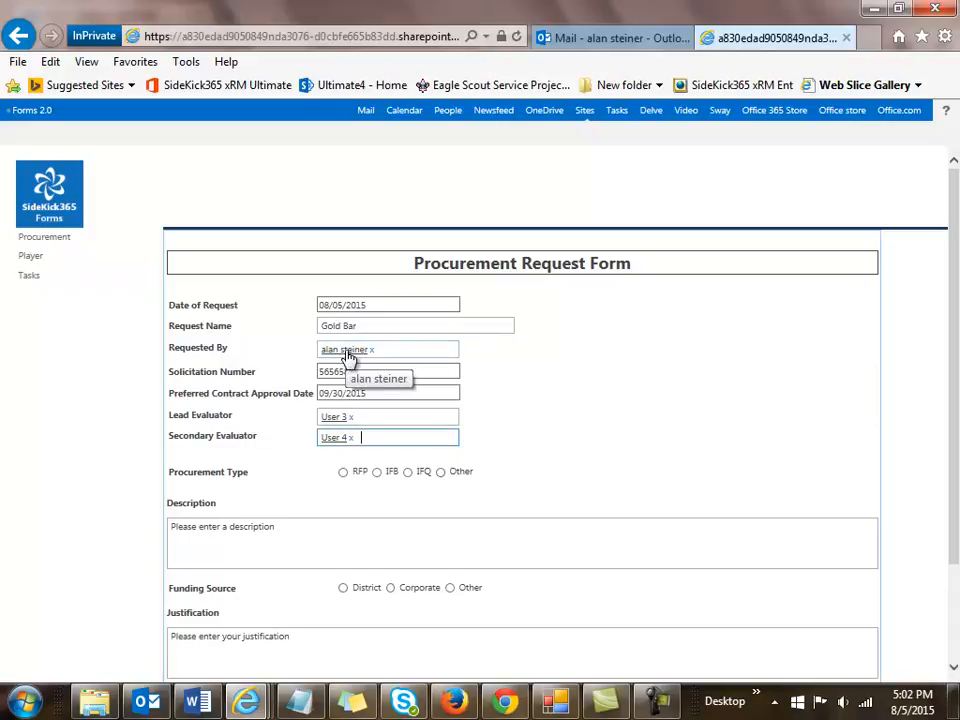
Step: Choose RFP as the procurement type and replace the description placeholder with "I need a gold Bar"
left_click(343, 472)
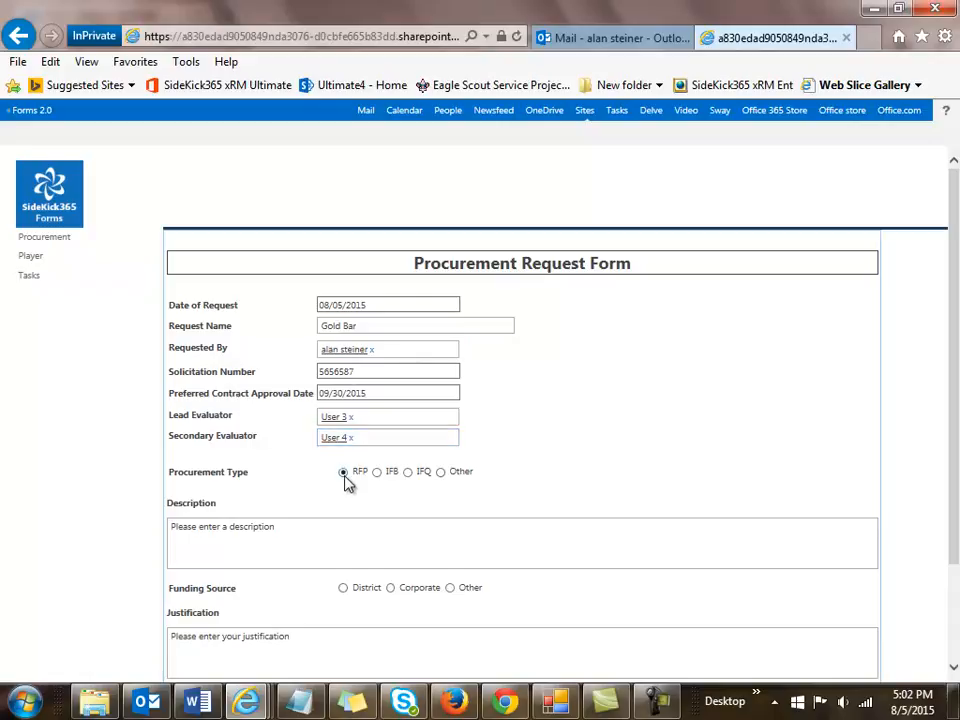
left_click_drag(305, 534, 148, 527)
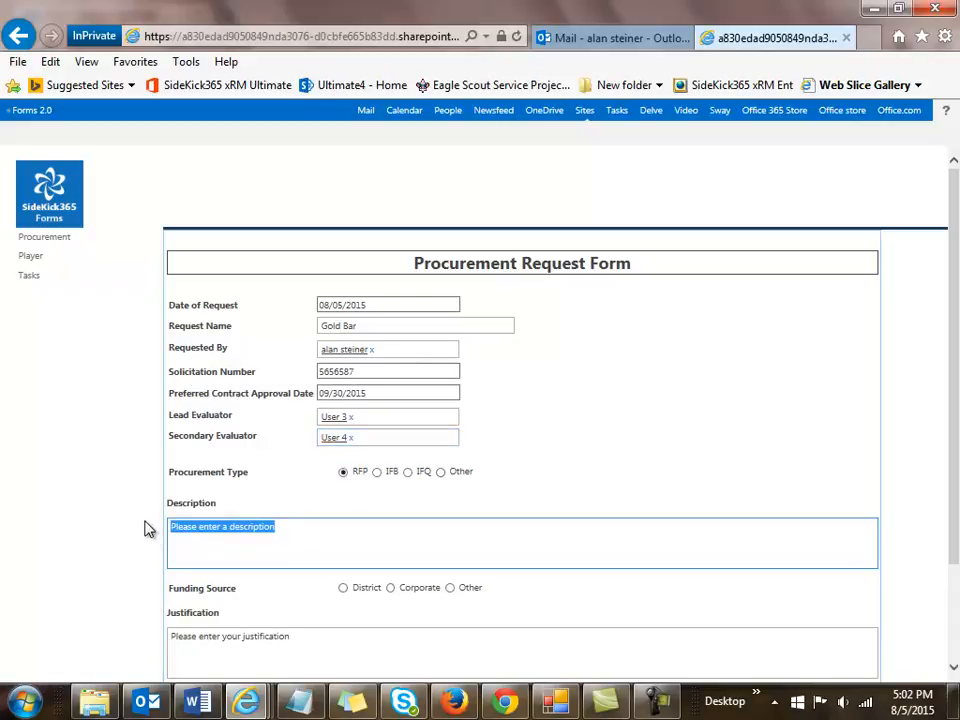
type("I need ")
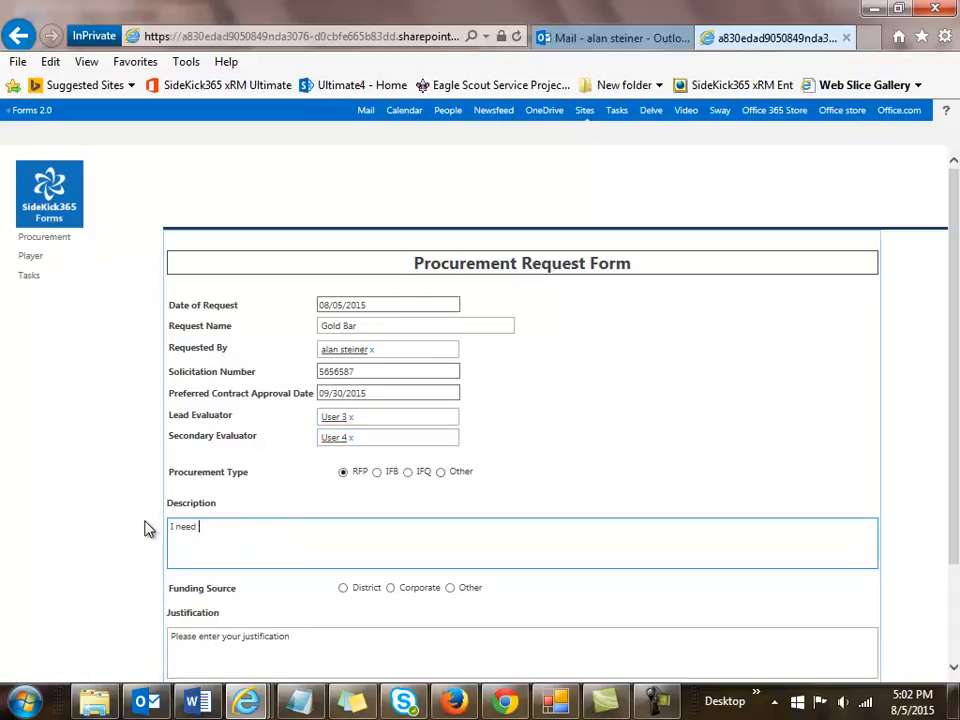
type("a gold Bar")
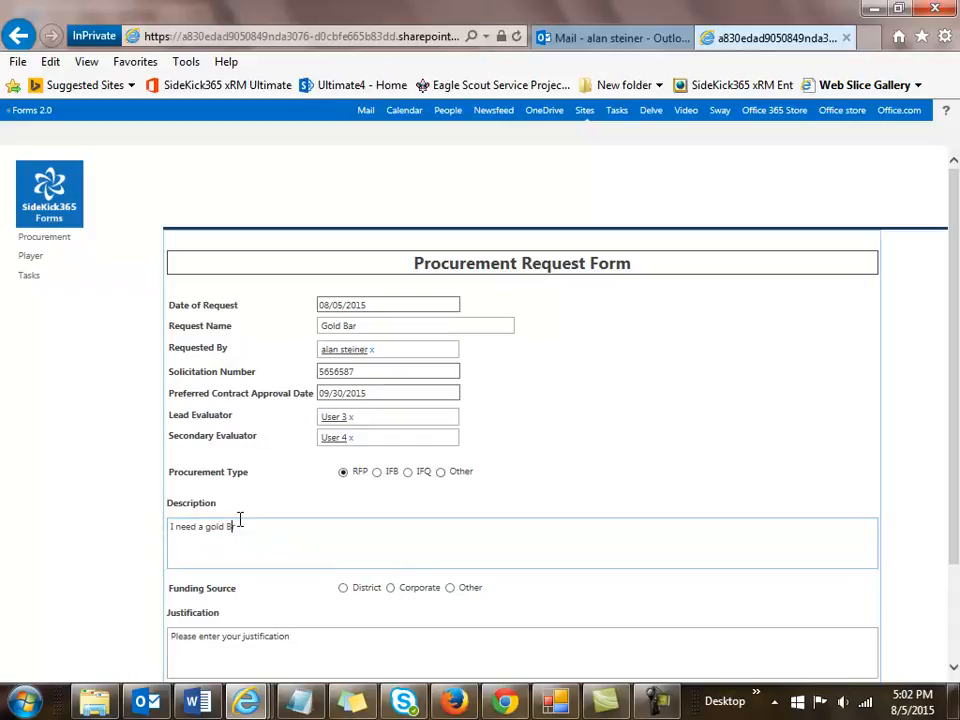
Step: Choose District as the funding source and replace the justification placeholder with "In case of Emergency"
left_click(344, 590)
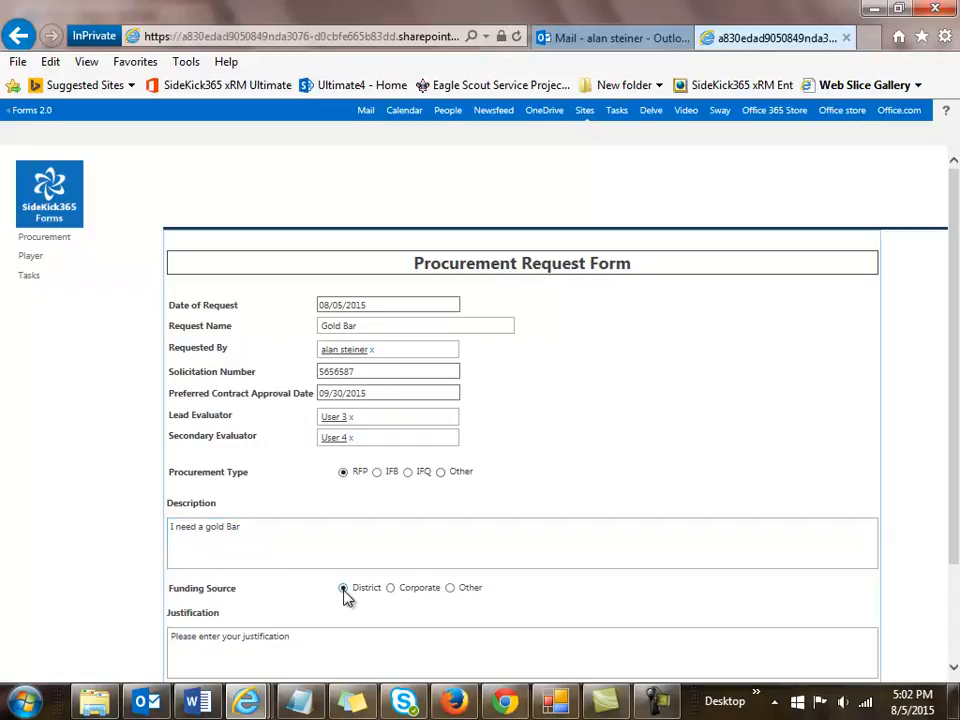
scroll(345, 598, "down", 3)
left_click_drag(294, 510, 165, 505)
type("In c")
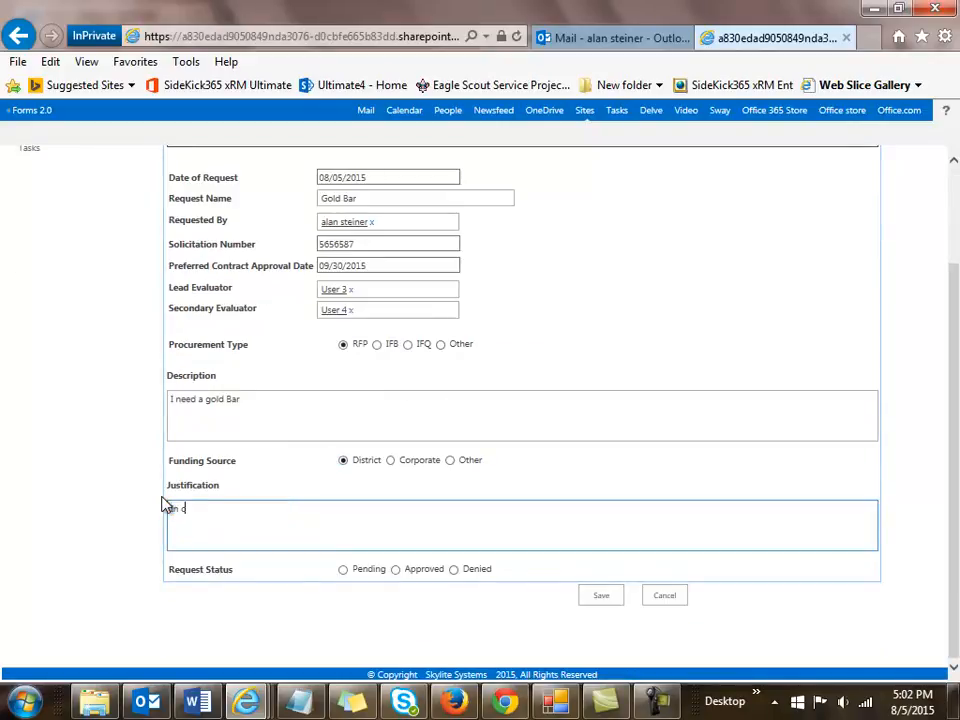
type("ase of Emergency")
Step: Set the request status to Pending and save the procurement request
left_click(343, 570)
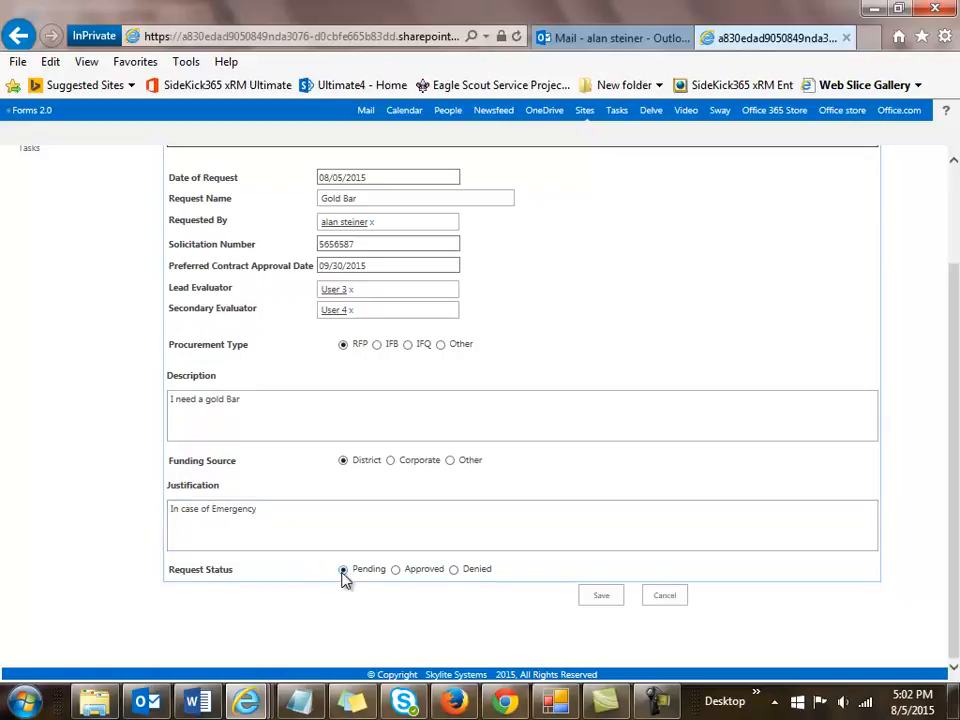
left_click(598, 598)
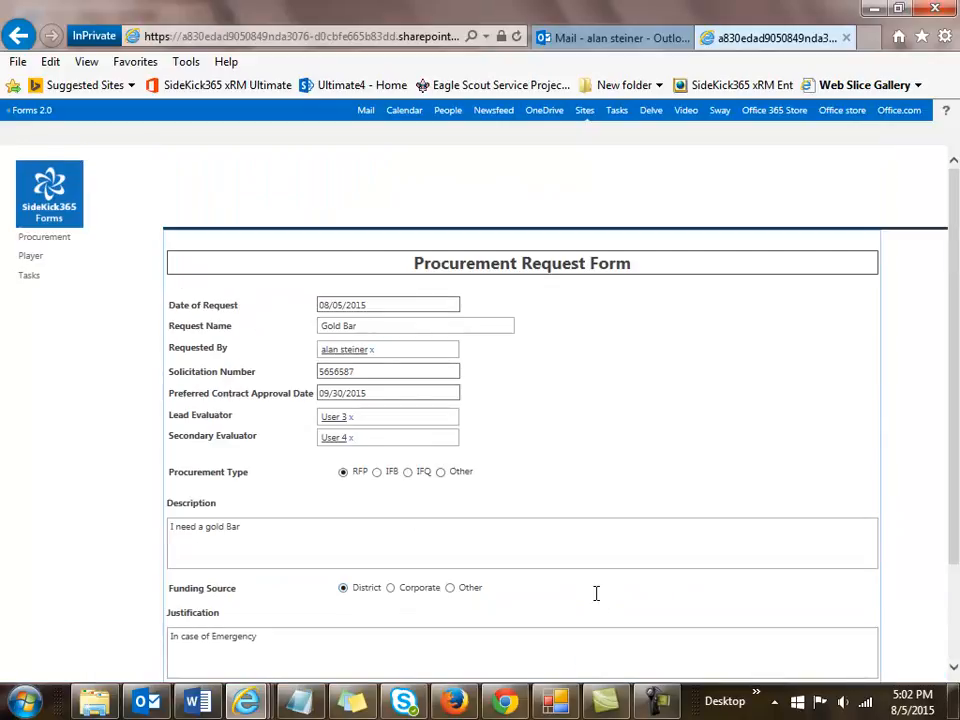
left_click(601, 596)
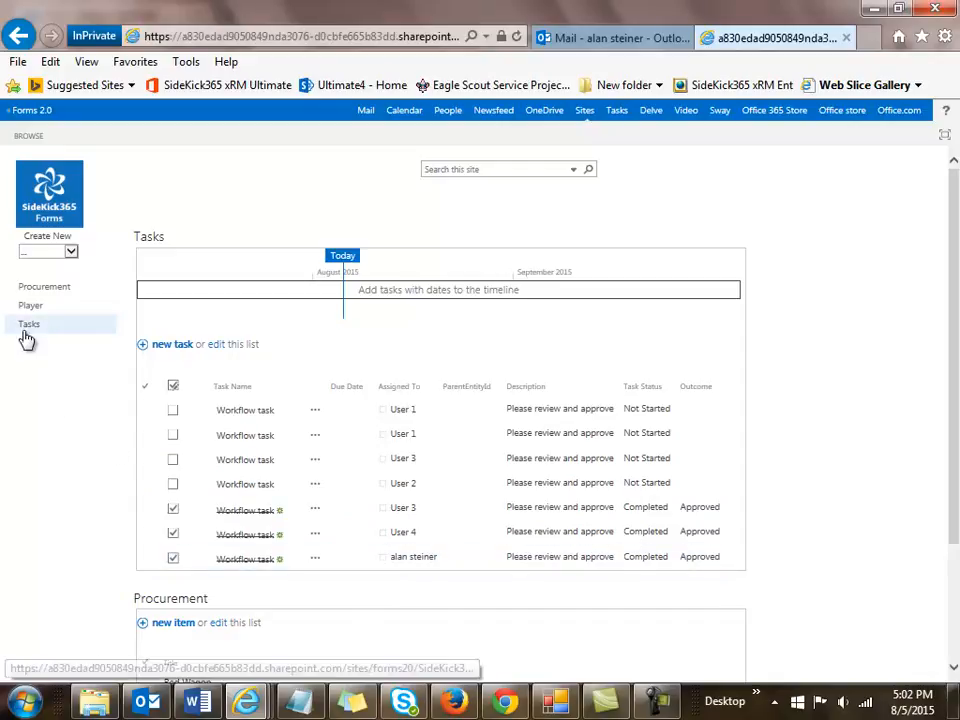
Step: Open the workflows page of the Gold Bar item in the Procurement list
left_click(46, 288)
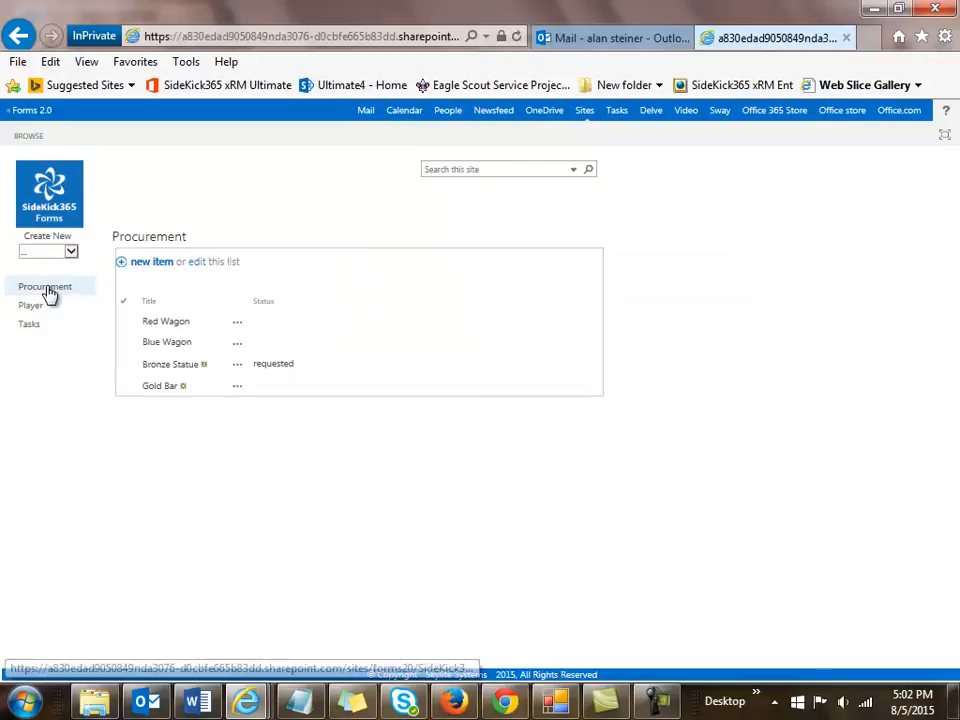
left_click(238, 388)
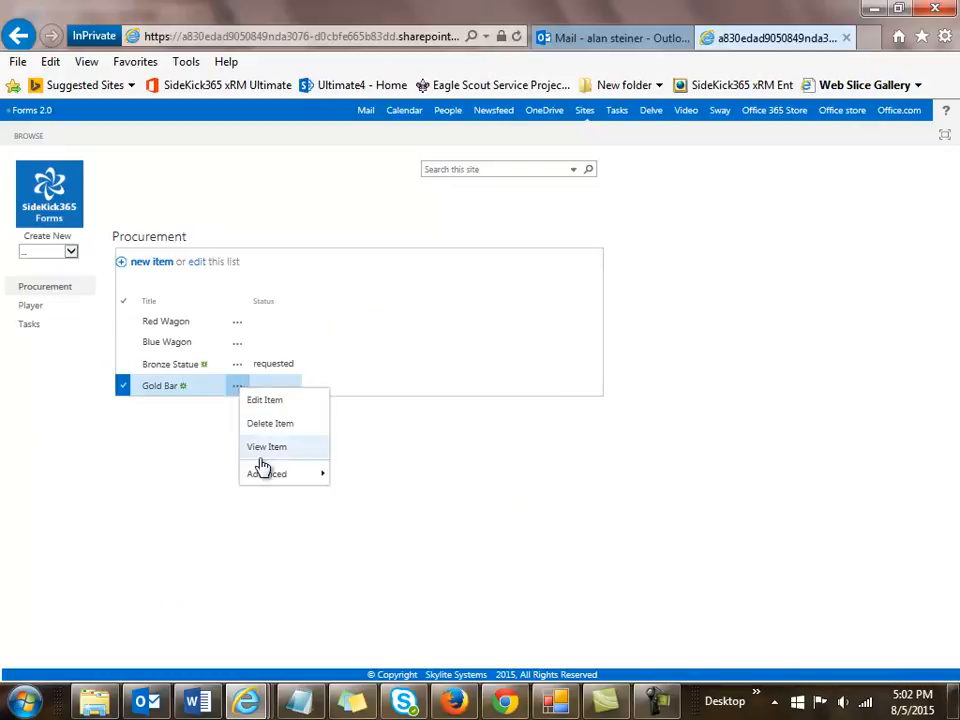
mouse_move(268, 476)
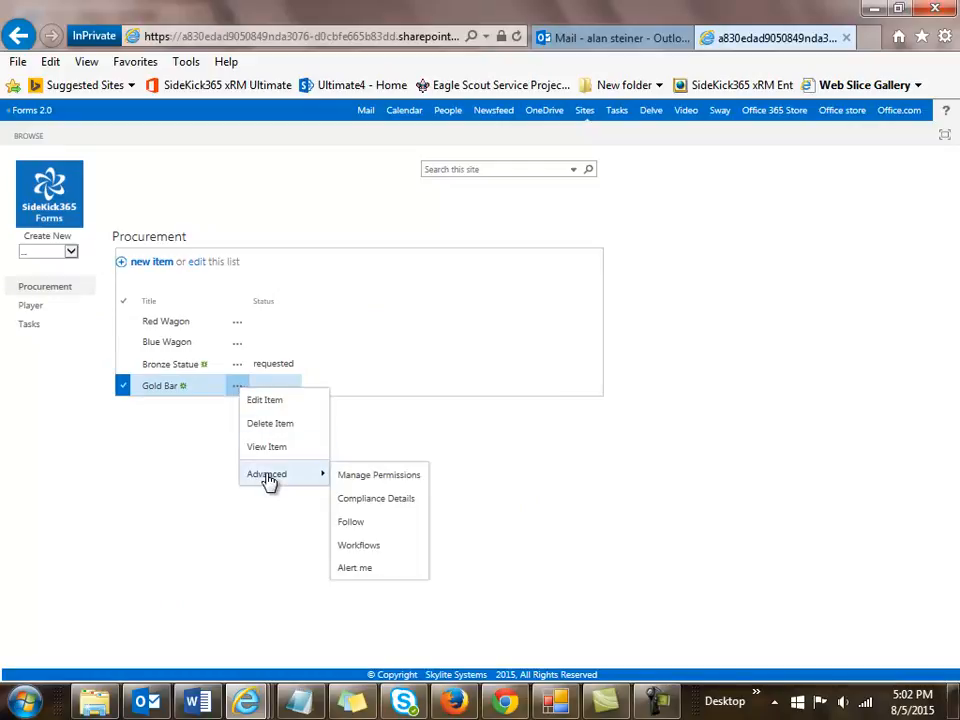
left_click(357, 547)
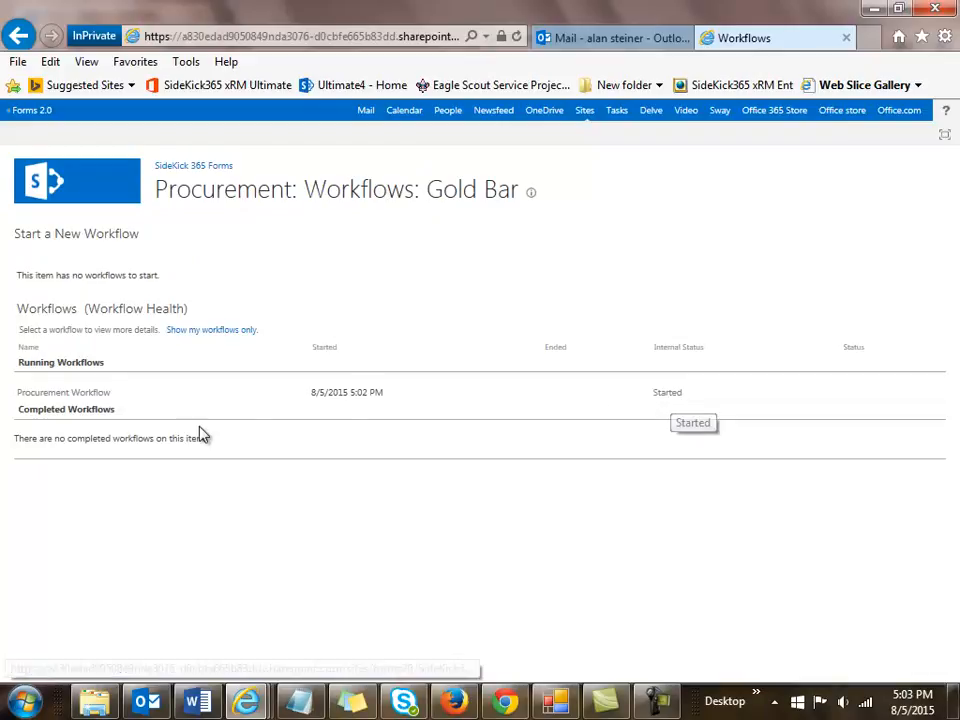
Step: Examine the tasks and history of the running Procurement Workflow, and return to the SideKick 365 Forms home page
left_click(70, 395)
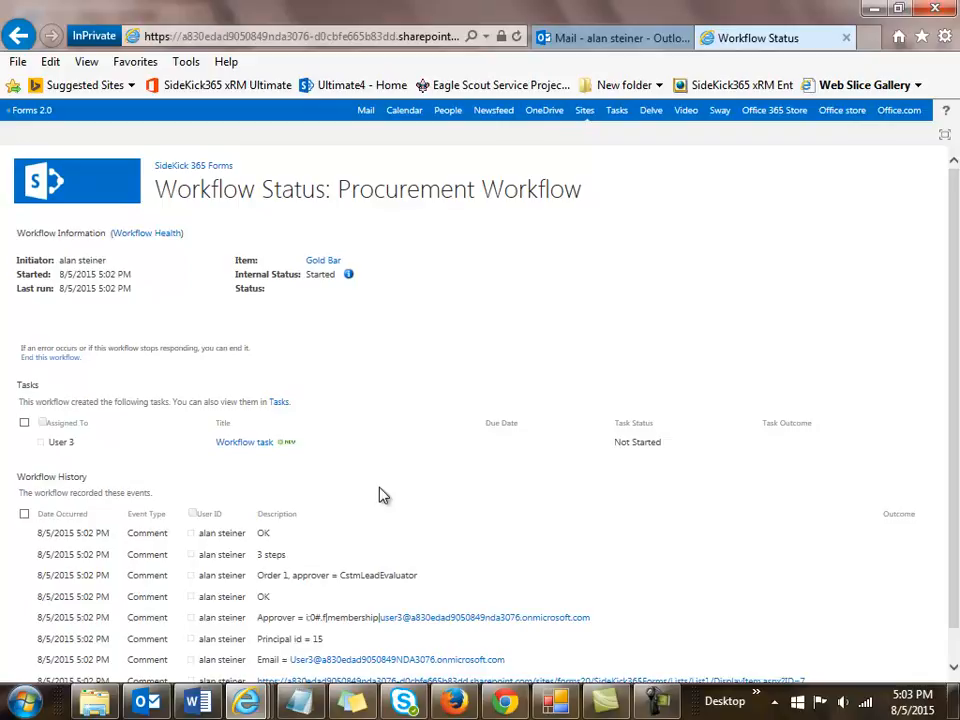
scroll(271, 521, "down", 1)
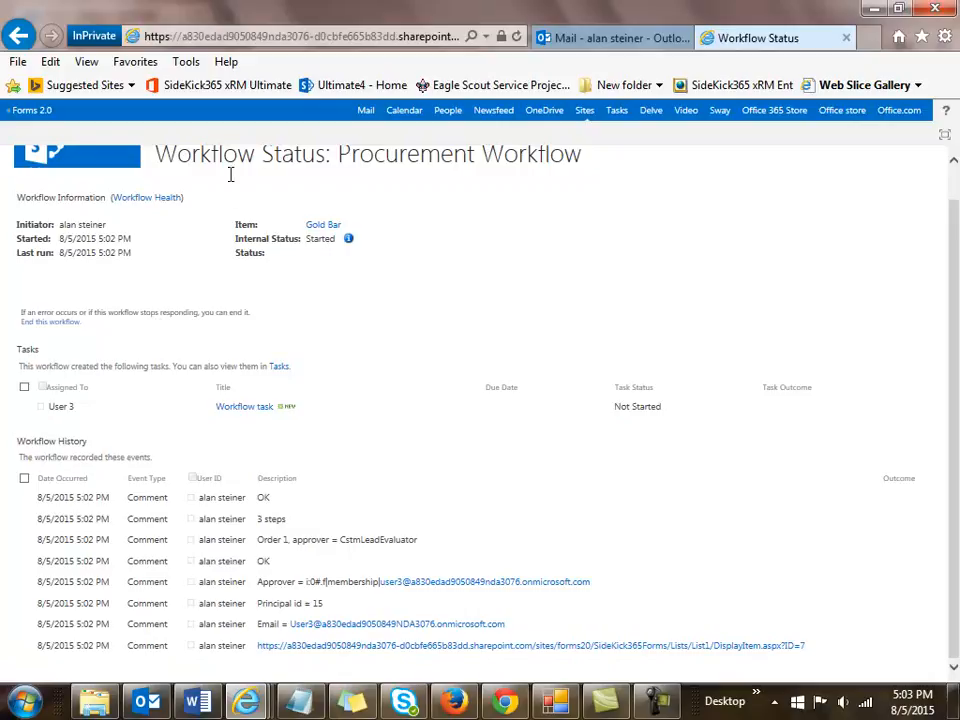
scroll(171, 208, "up", 1)
left_click(188, 168)
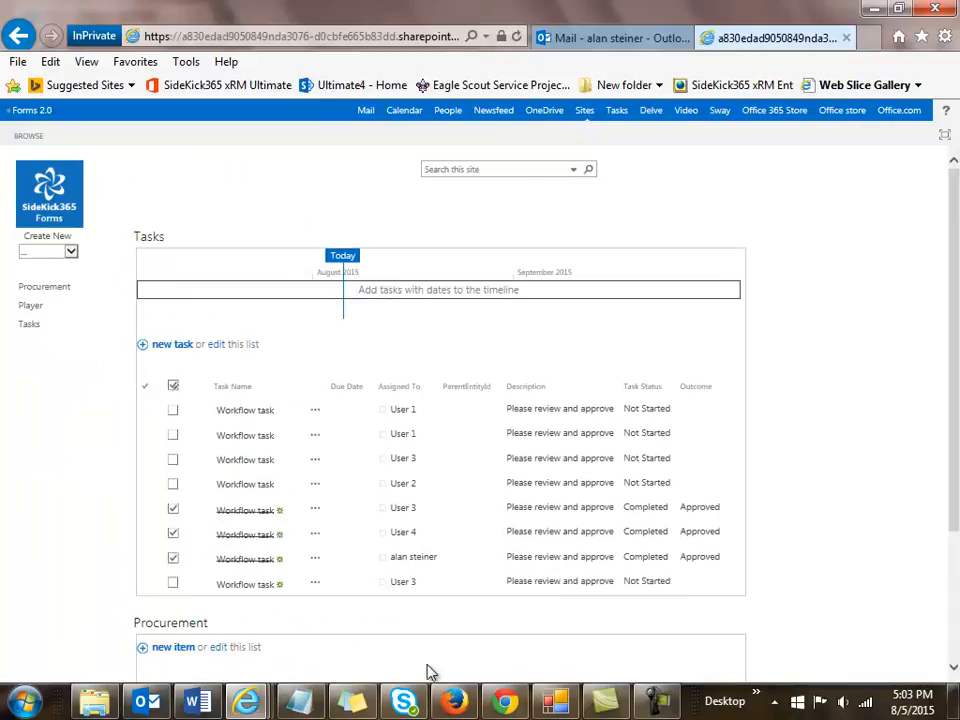
Step: Switch to SideKick 365 Forms Manager and display the workflow steps defined for the Procurement entity
left_click(563, 707)
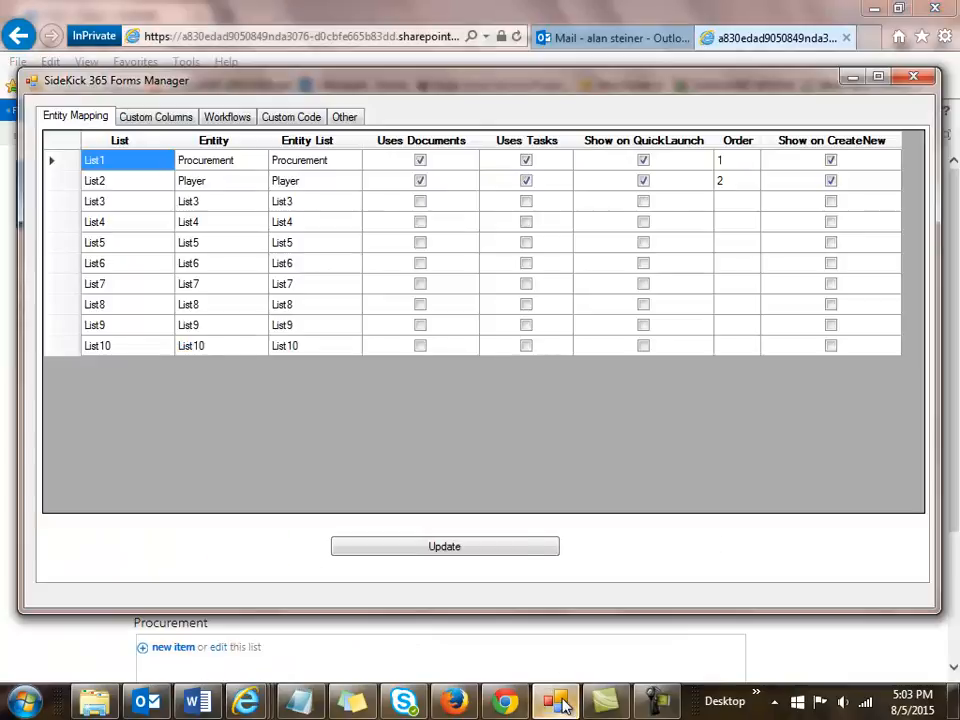
left_click(228, 117)
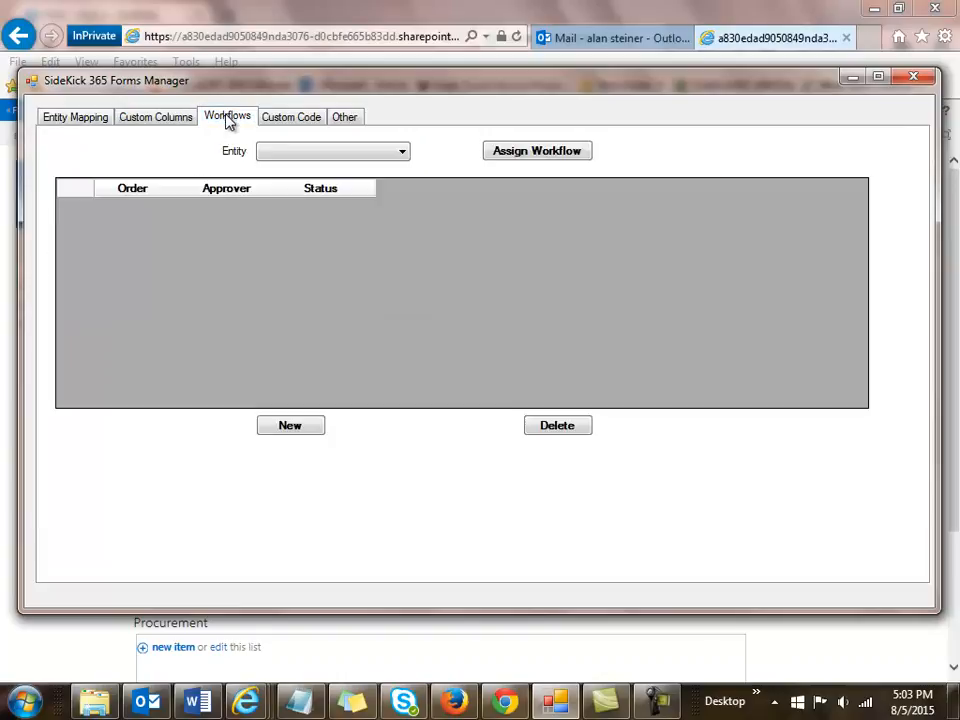
left_click(403, 153)
left_click(320, 176)
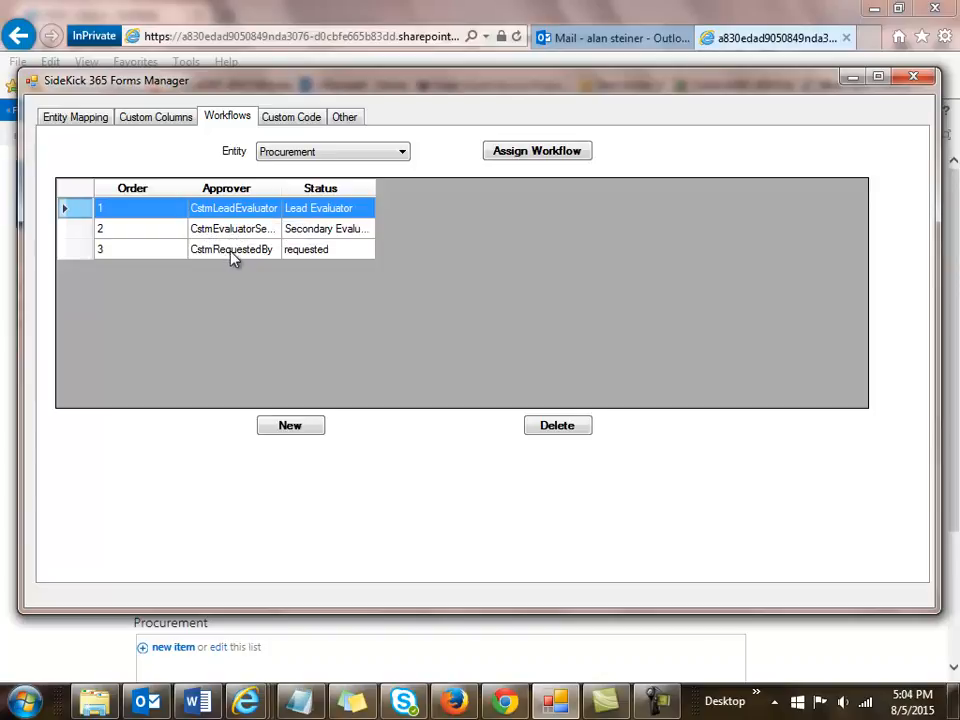
left_click(307, 428)
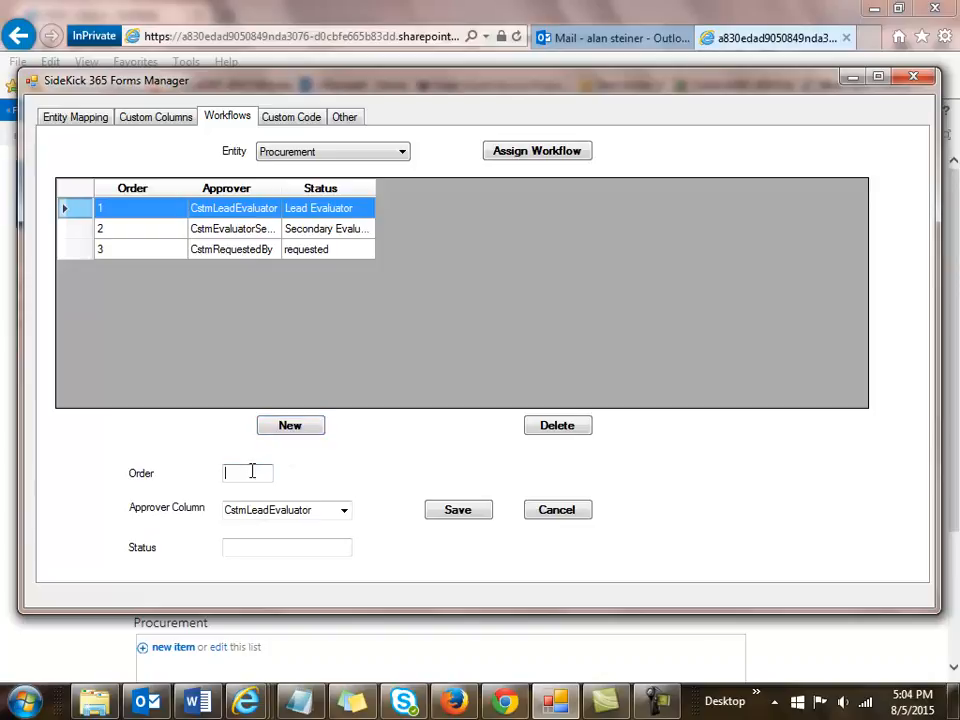
type("4")
left_click(345, 512)
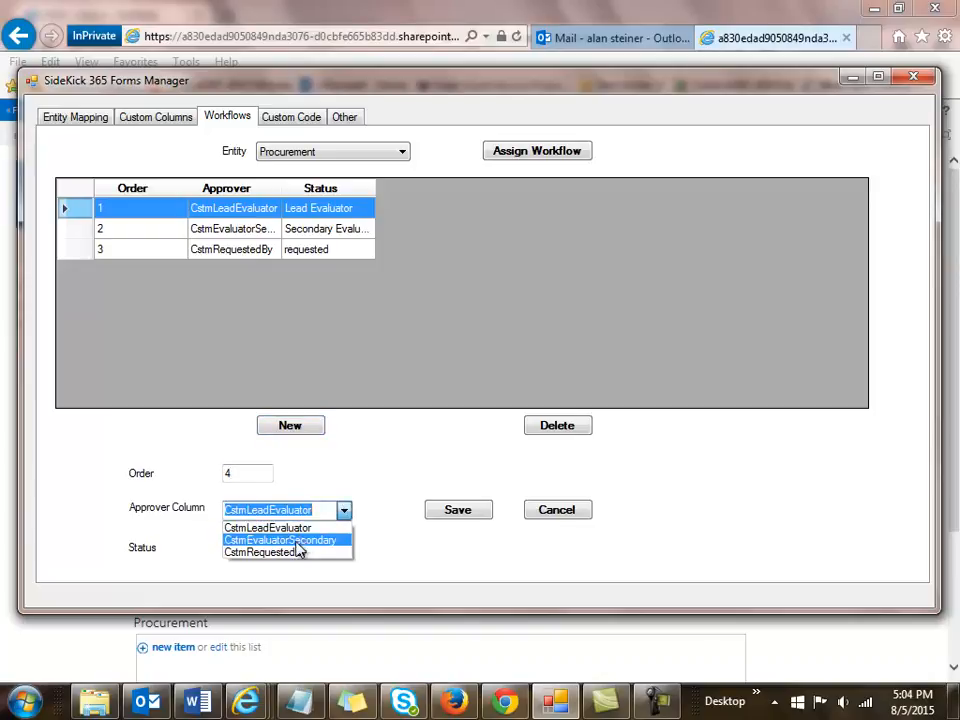
left_click(325, 485)
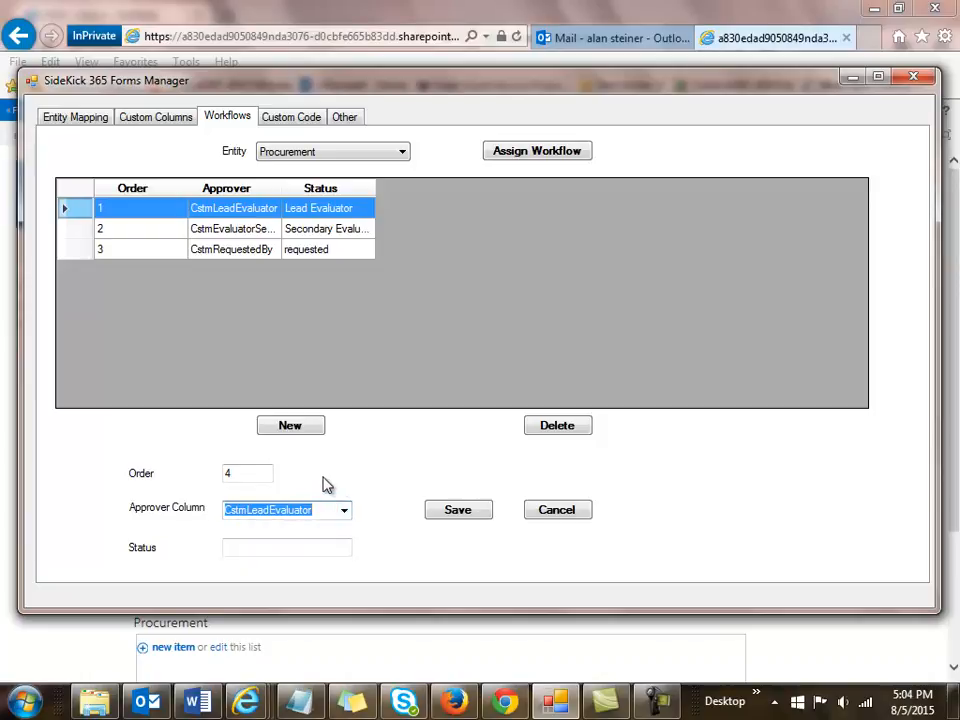
left_click(274, 546)
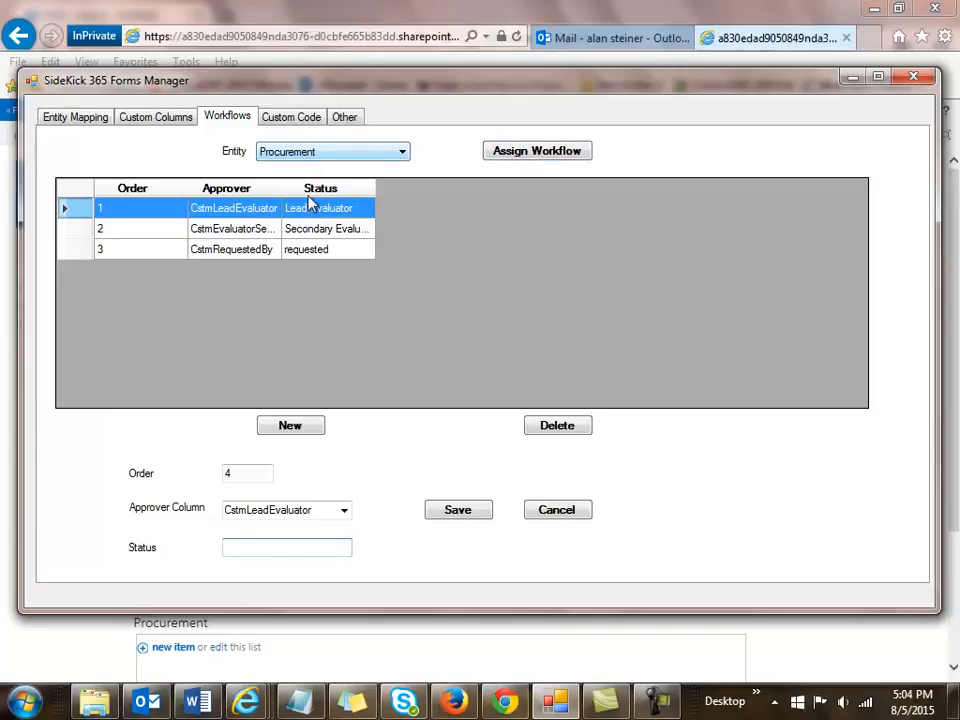
left_click(549, 511)
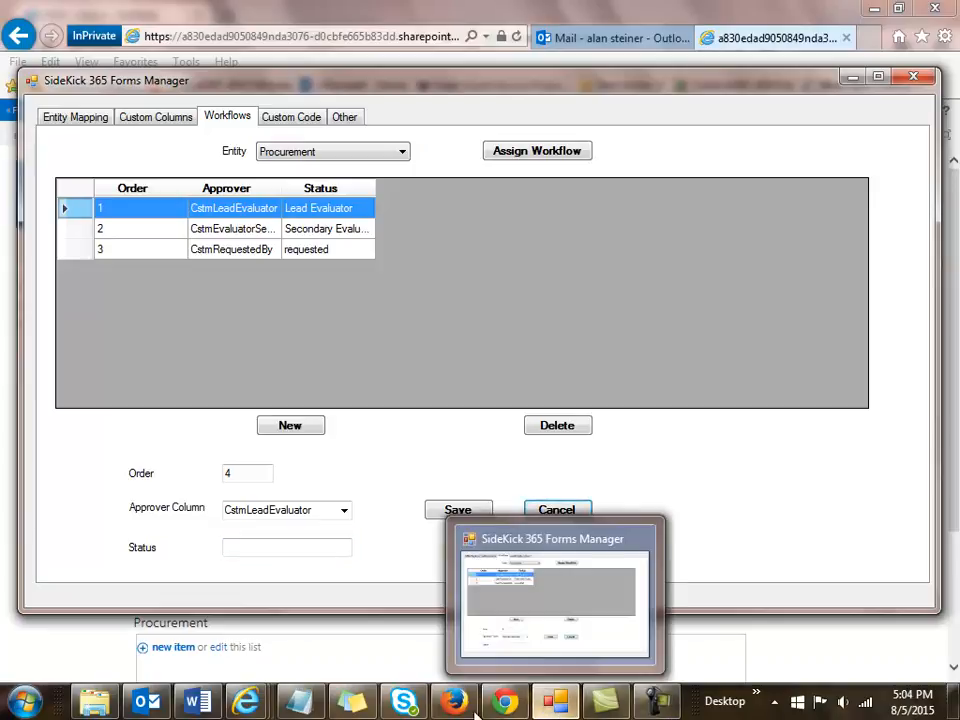
Step: Switch to User 3's Outlook inbox in Firefox and open the approval form linked in the newest Workflow task email
mouse_move(457, 706)
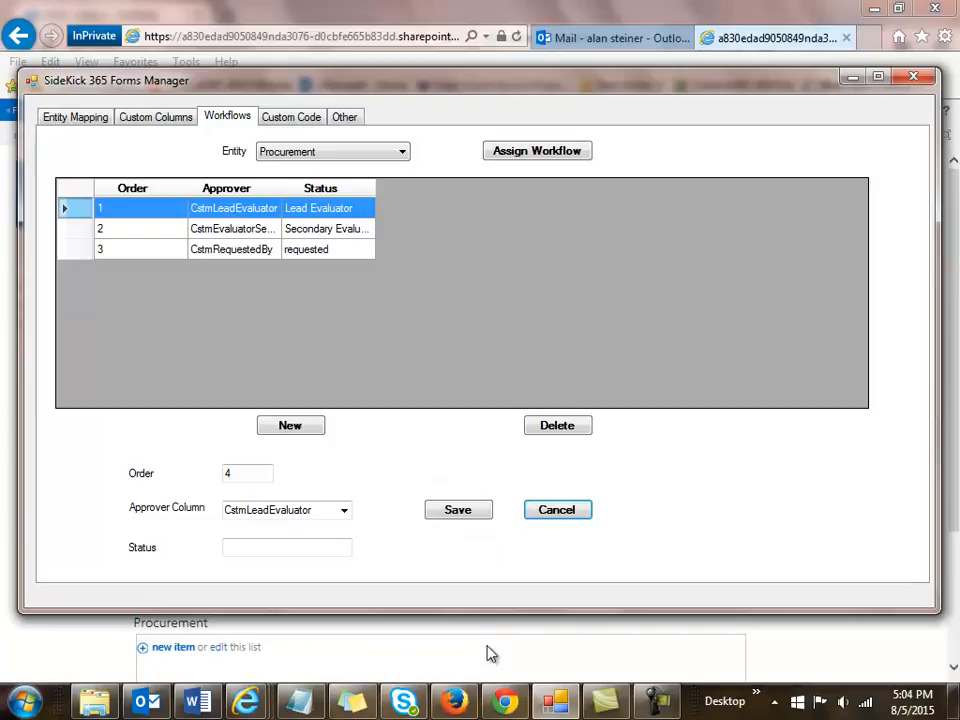
left_click(474, 706)
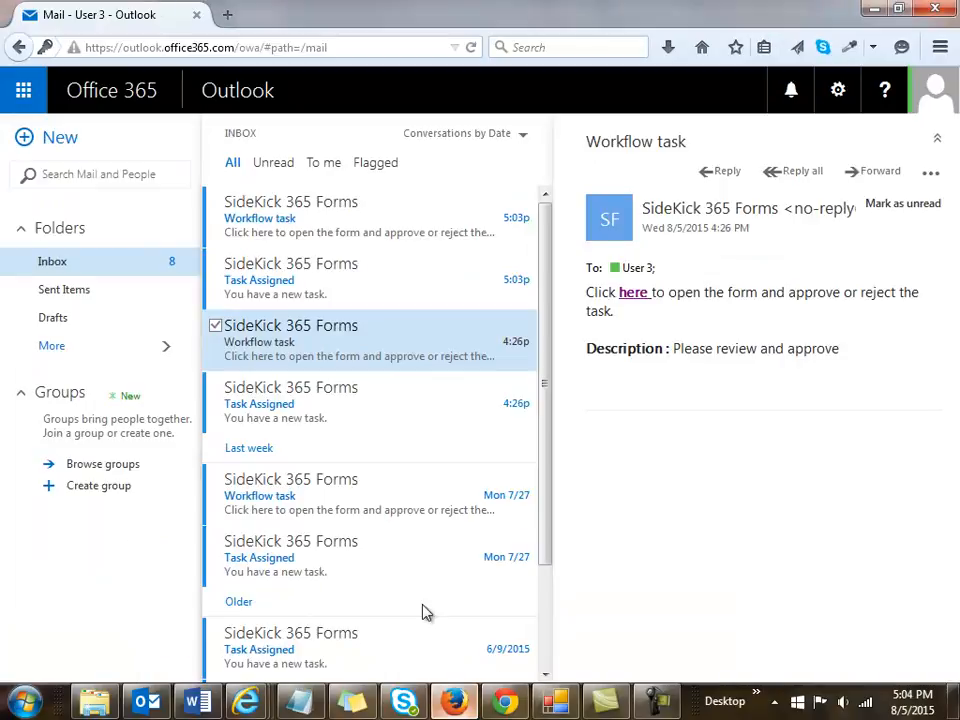
left_click(278, 228)
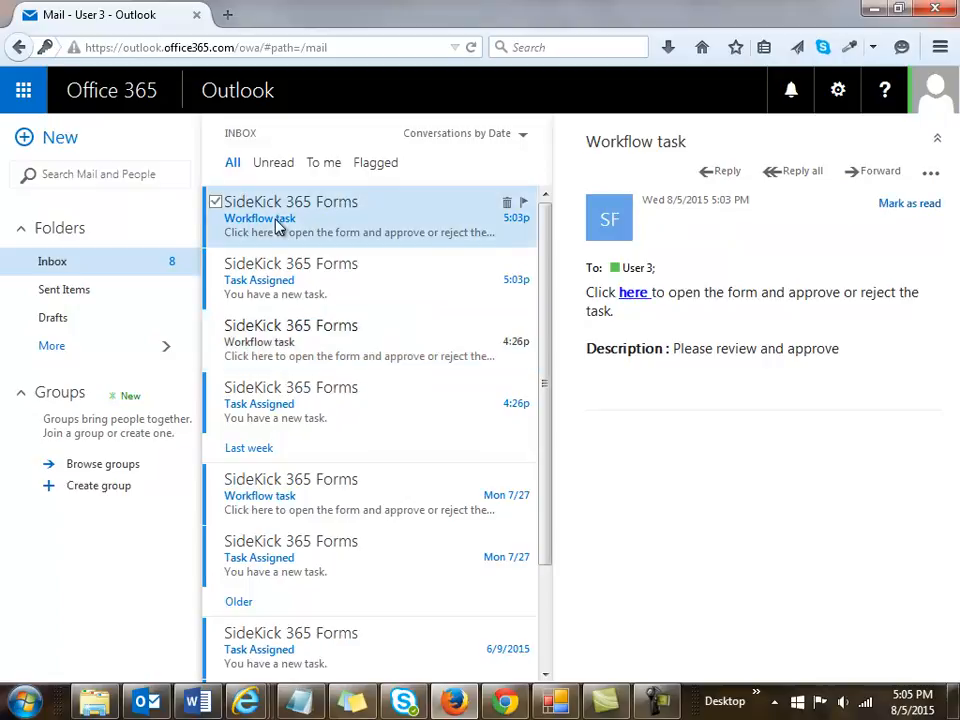
left_click(635, 295)
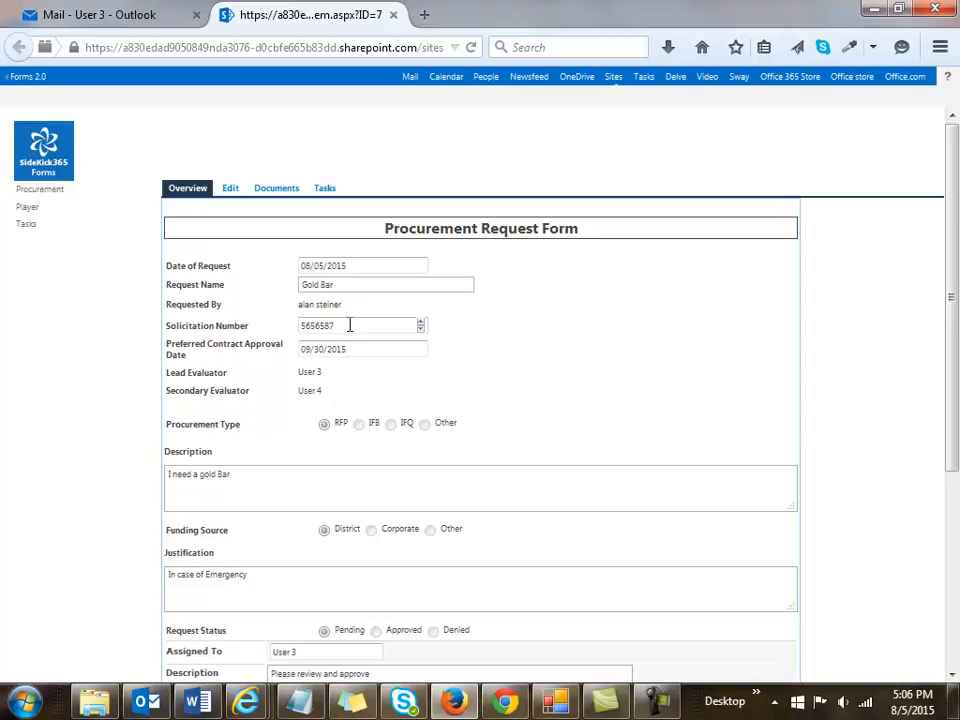
Step: Approve the Gold Bar procurement task as User 3 with the comment "Looks Good to me" and check the task section of the form
left_click_drag(953, 402, 954, 640)
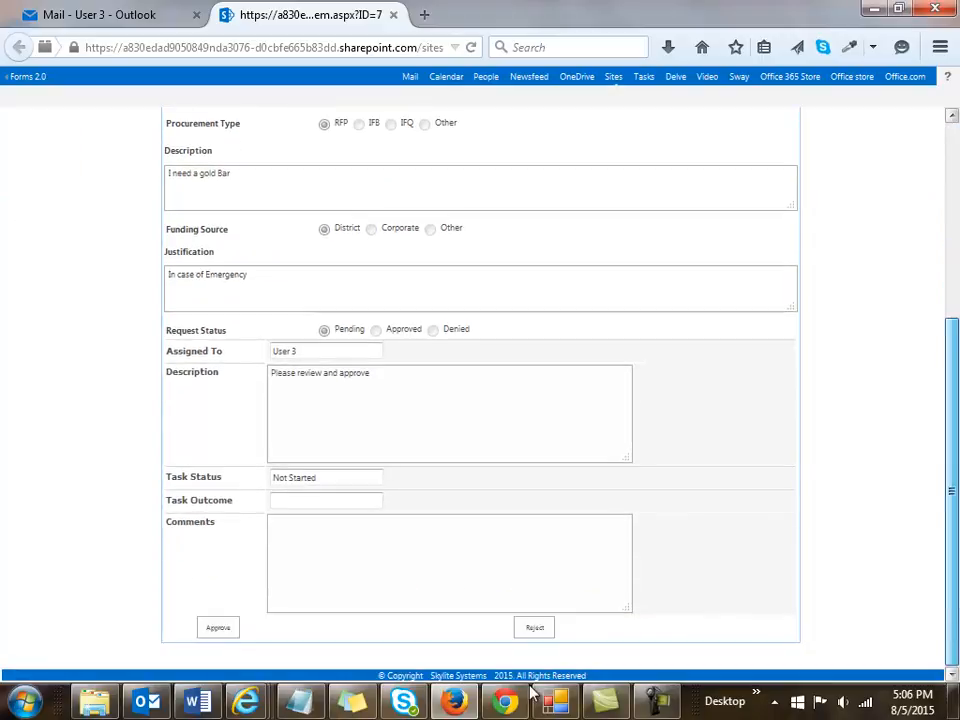
left_click(293, 536)
type("Looks Goo")
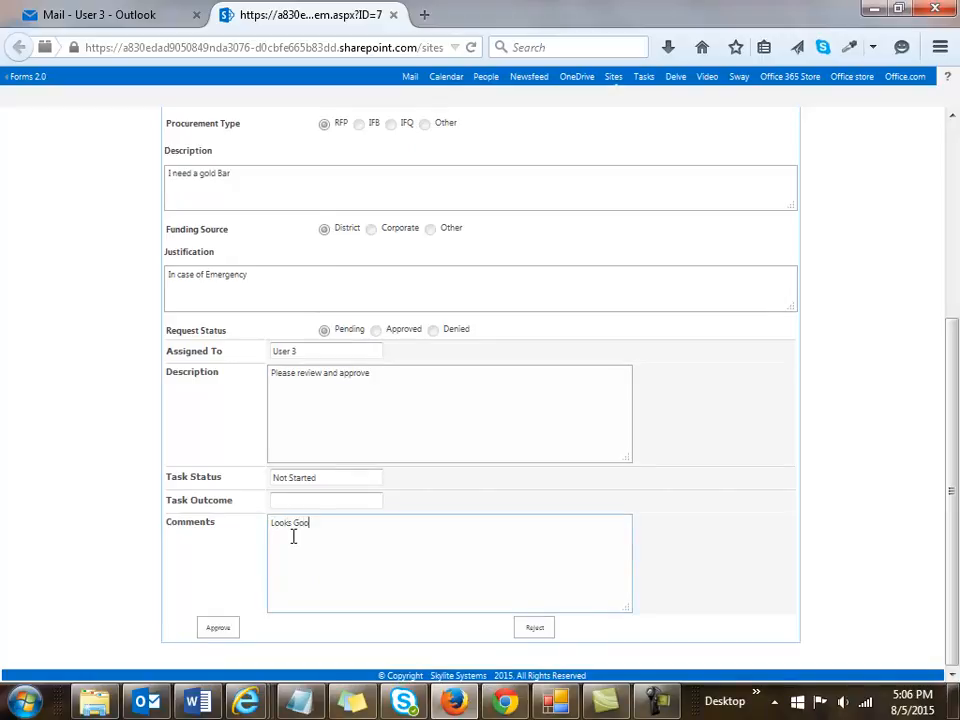
type("d to me")
left_click(218, 628)
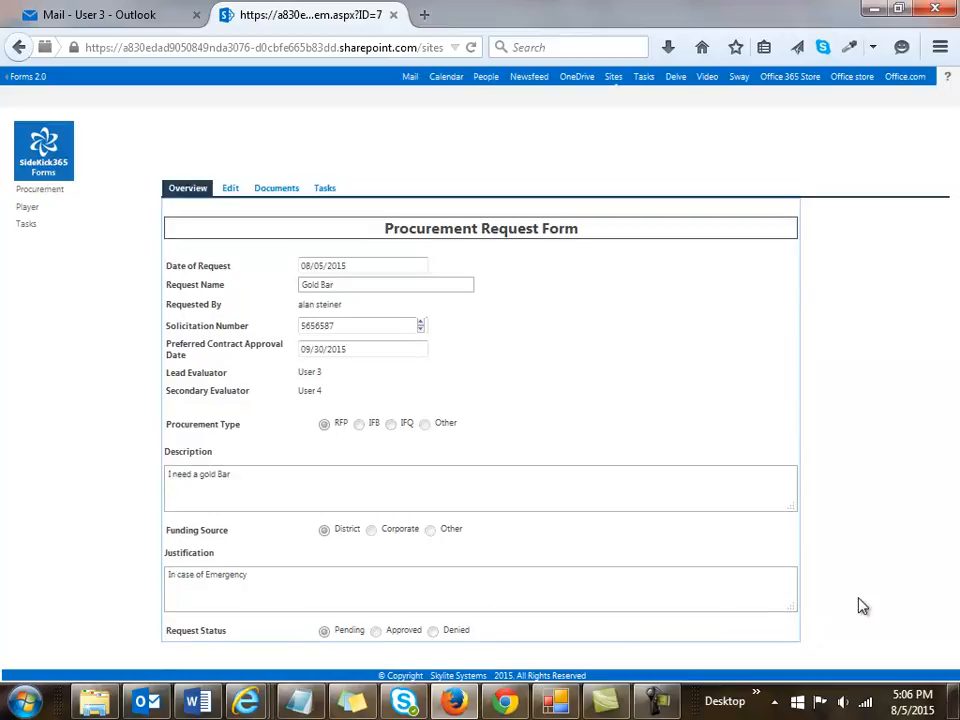
scroll(952, 536, "down", 5)
scroll(951, 640, "down", 1)
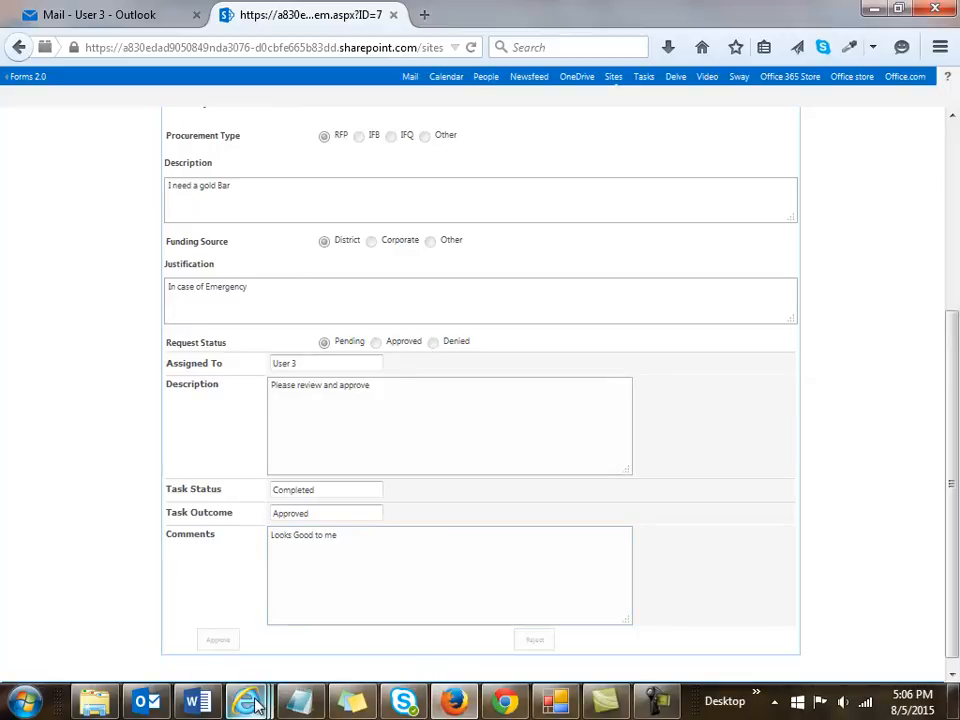
Step: Switch to the SideKick365 Forms home page in Internet Explorer and refresh the Tasks list to check for the next approval task
mouse_move(256, 705)
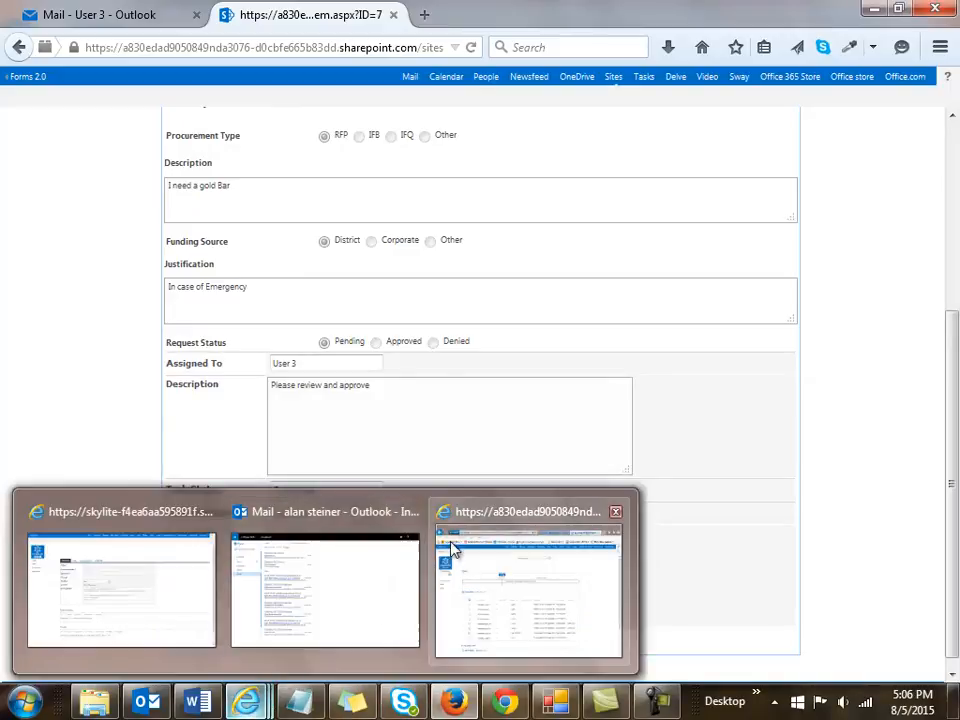
left_click(478, 517)
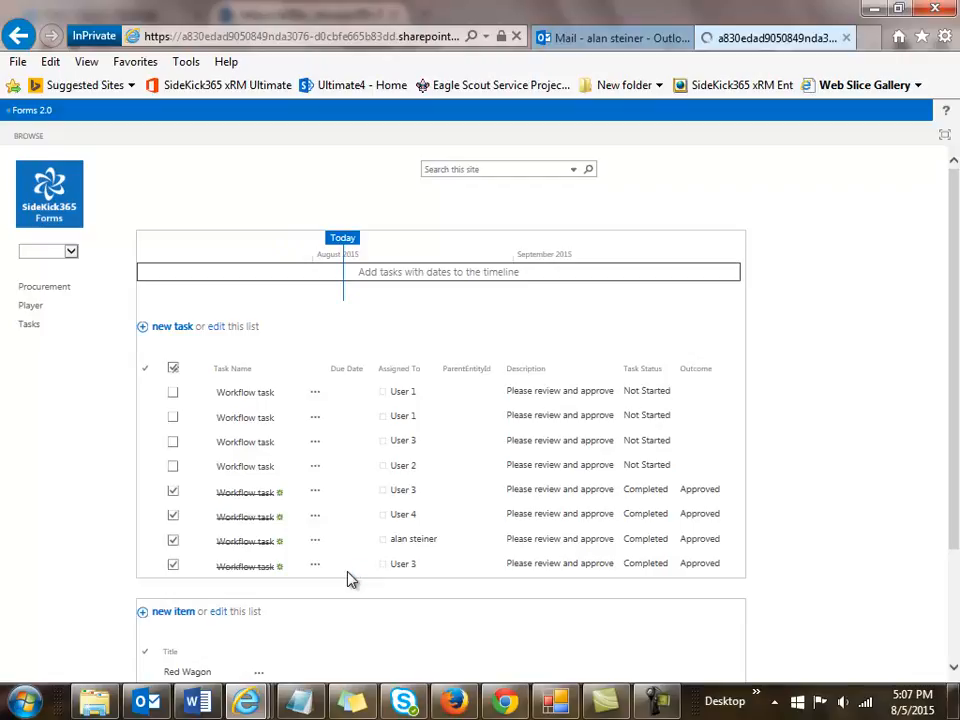
left_click(345, 566)
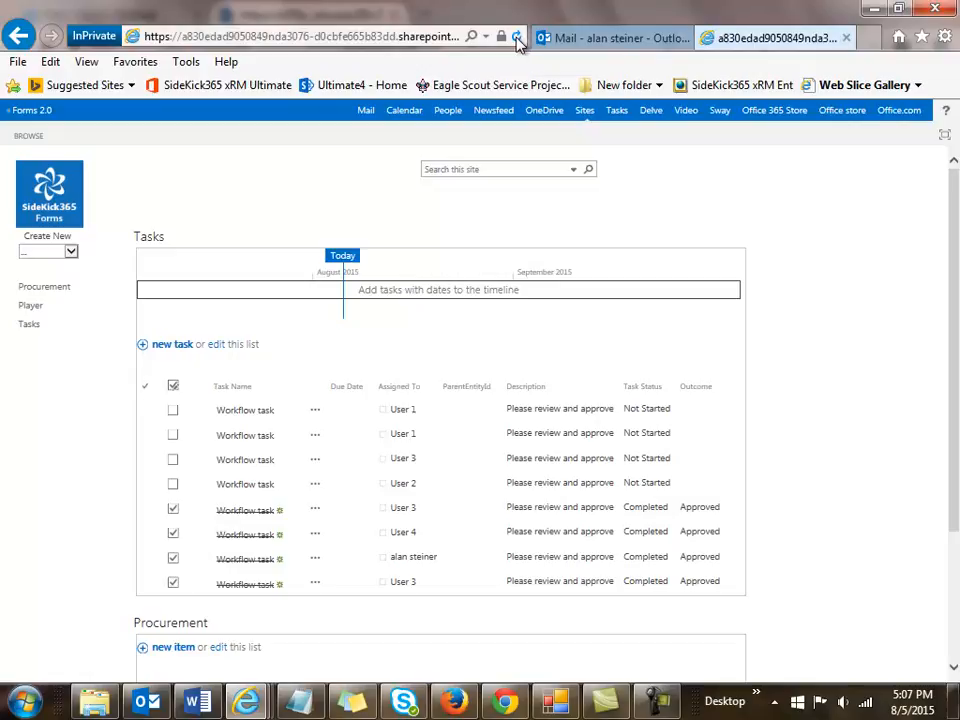
left_click(517, 37)
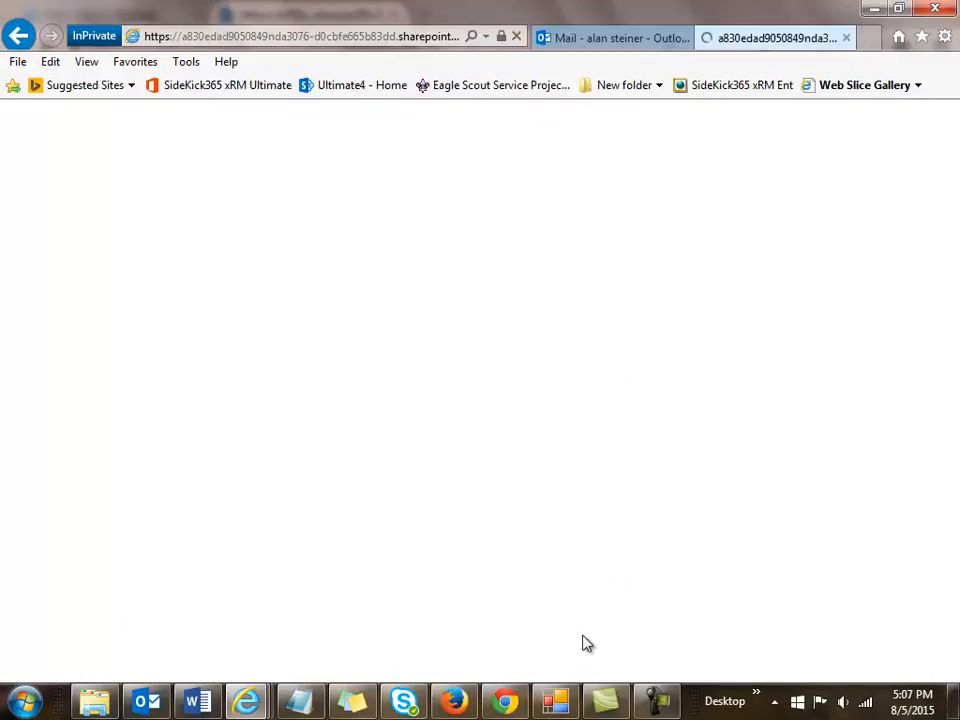
Step: Switch to User 4's Outlook inbox in Chrome and open the approval form linked in the newest Workflow task email
mouse_move(503, 707)
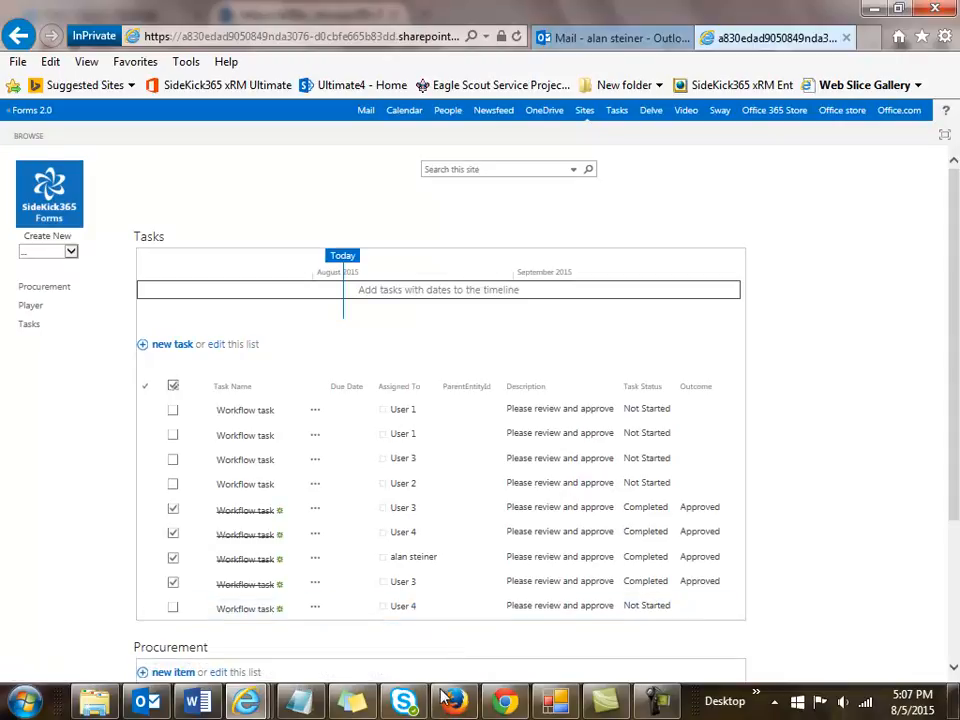
left_click(503, 705)
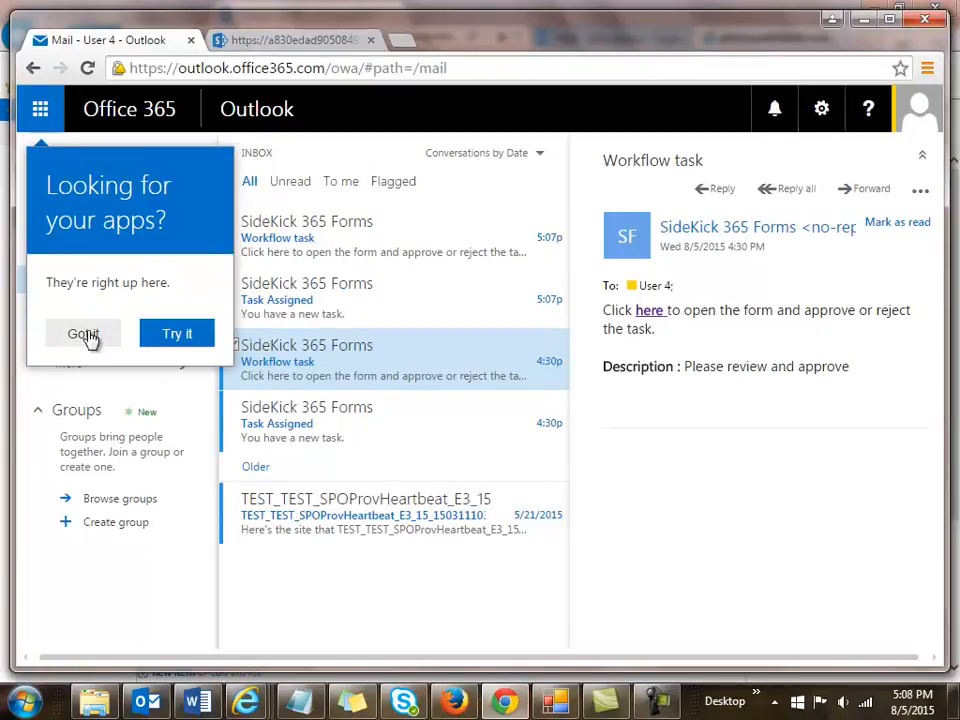
left_click(263, 248)
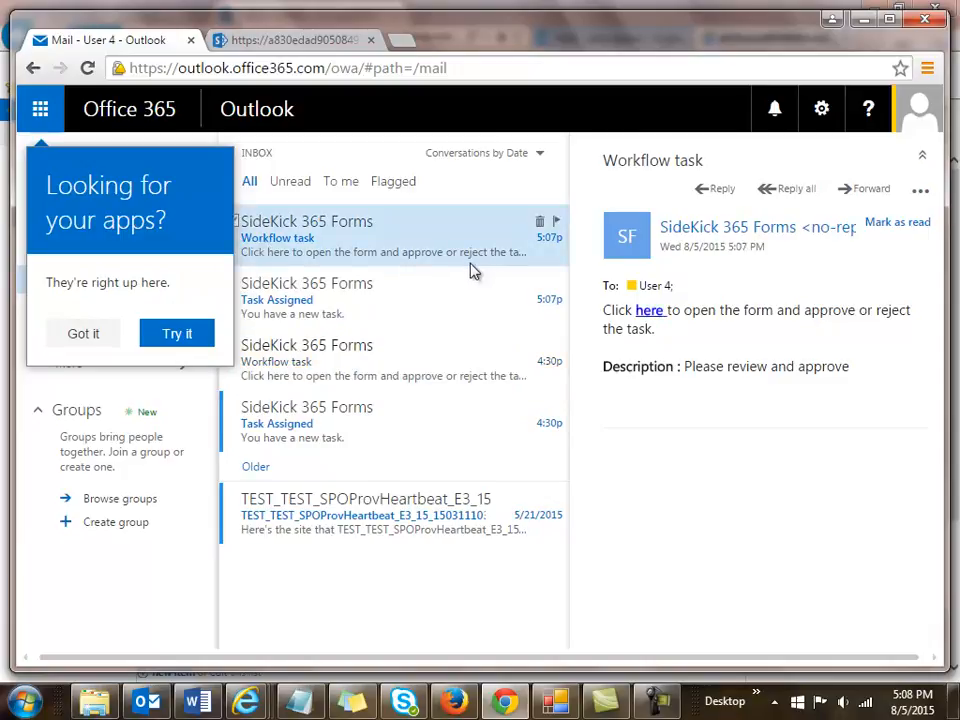
left_click(650, 312)
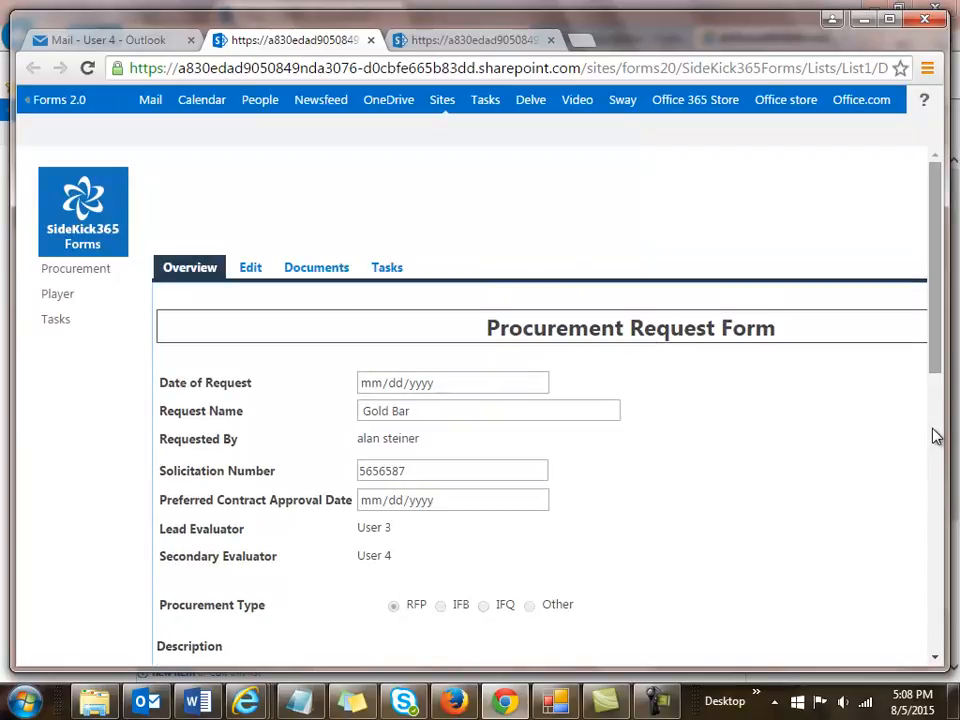
Step: Approve the Gold Bar procurement task as User 4 with the comment "I love Gold Bars" and check the task section of the form
left_click(935, 452)
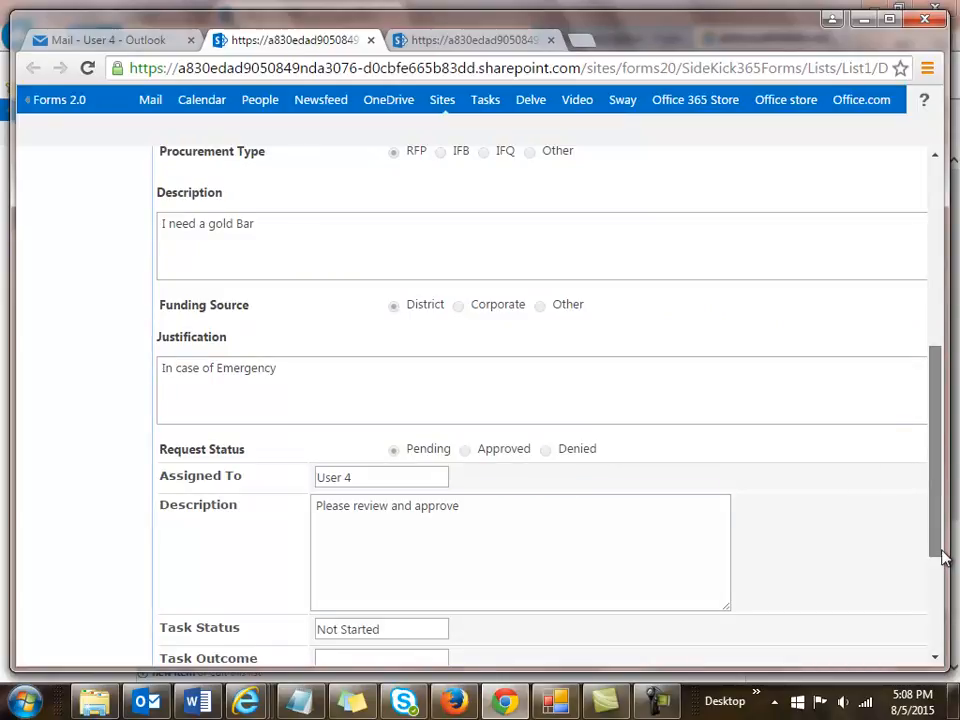
scroll(942, 565, "down", 3)
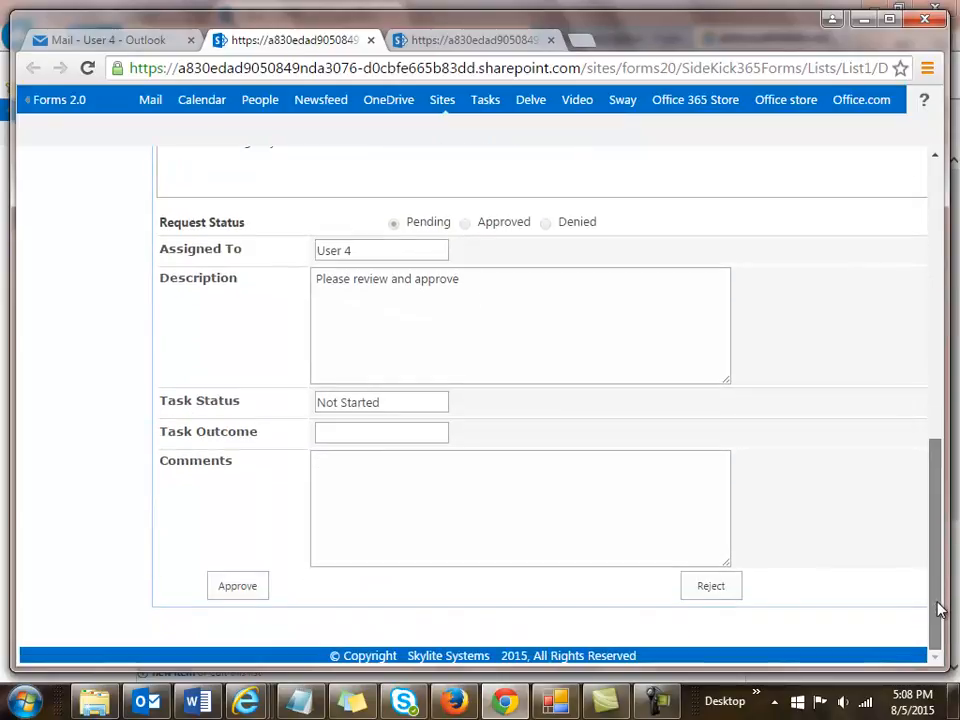
left_click(353, 467)
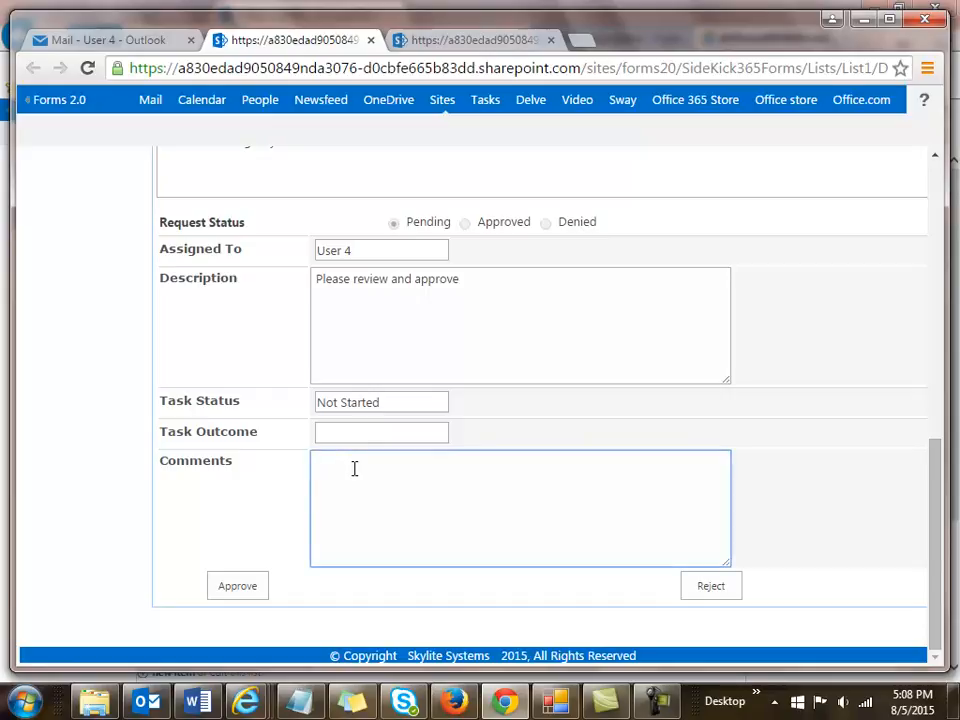
type("I love Gold Bars")
left_click(244, 589)
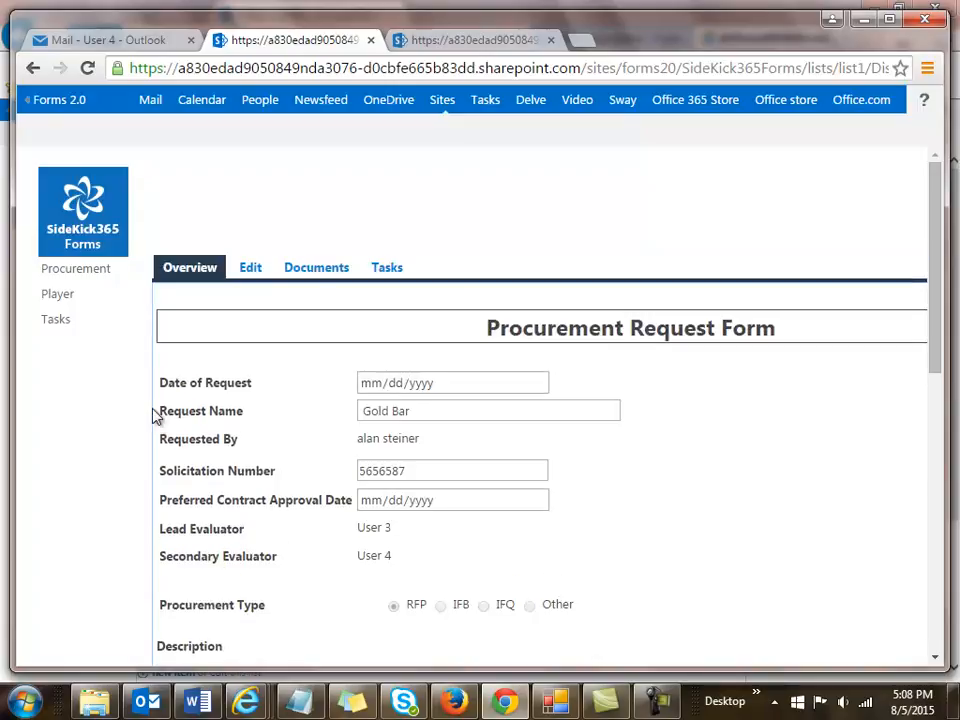
left_click_drag(936, 315, 928, 562)
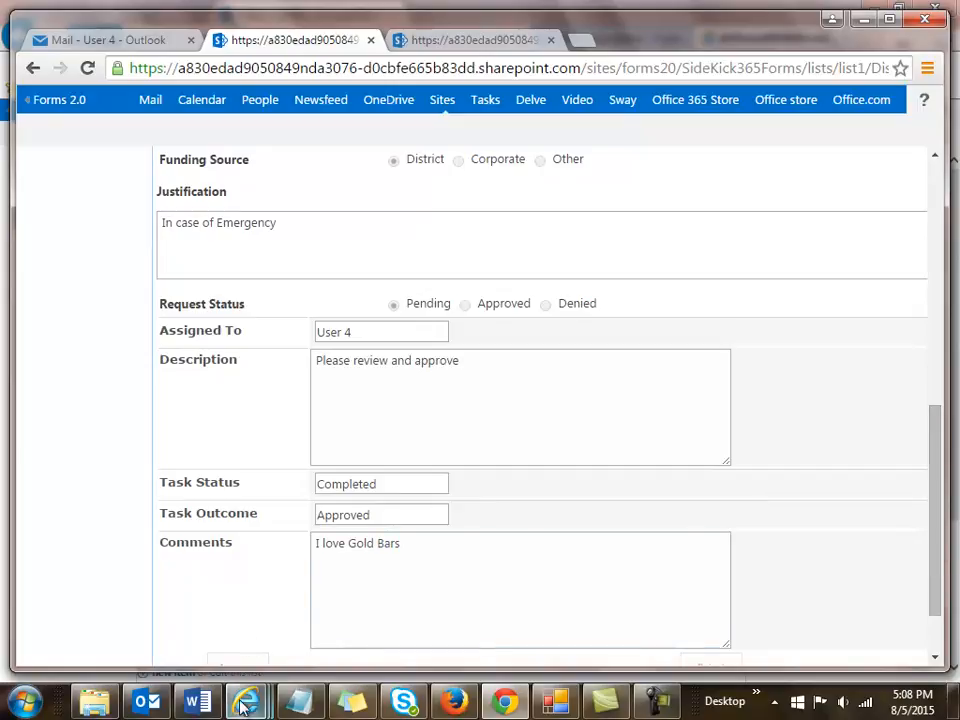
Step: Return to the SideKick365 Forms home page in Internet Explorer and reload it to check the status of User 4's task
mouse_move(246, 705)
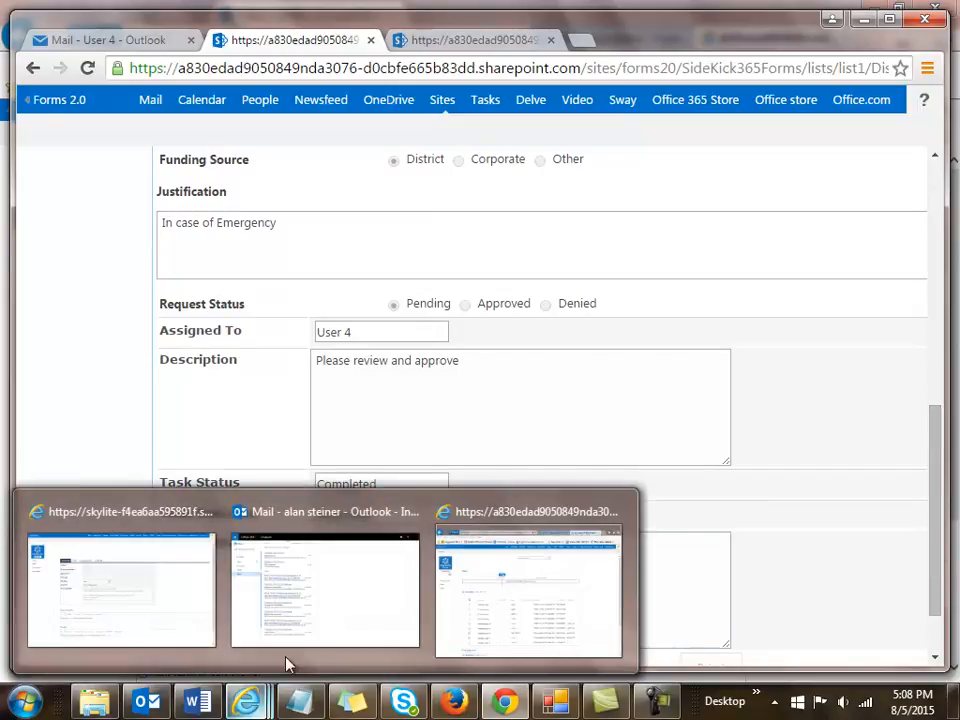
left_click(472, 518)
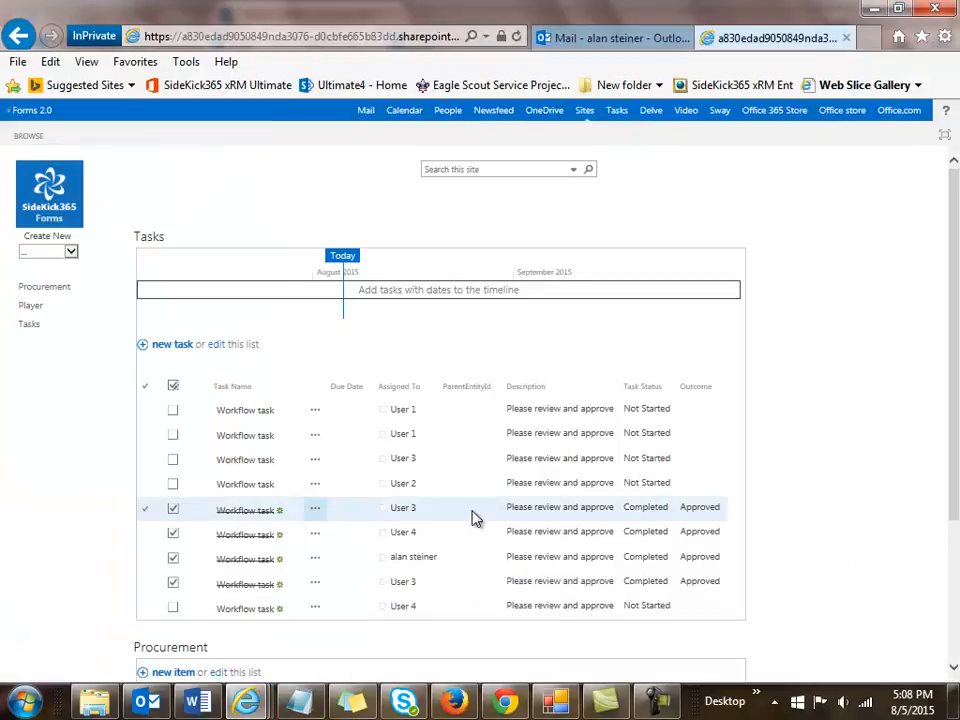
left_click(516, 37)
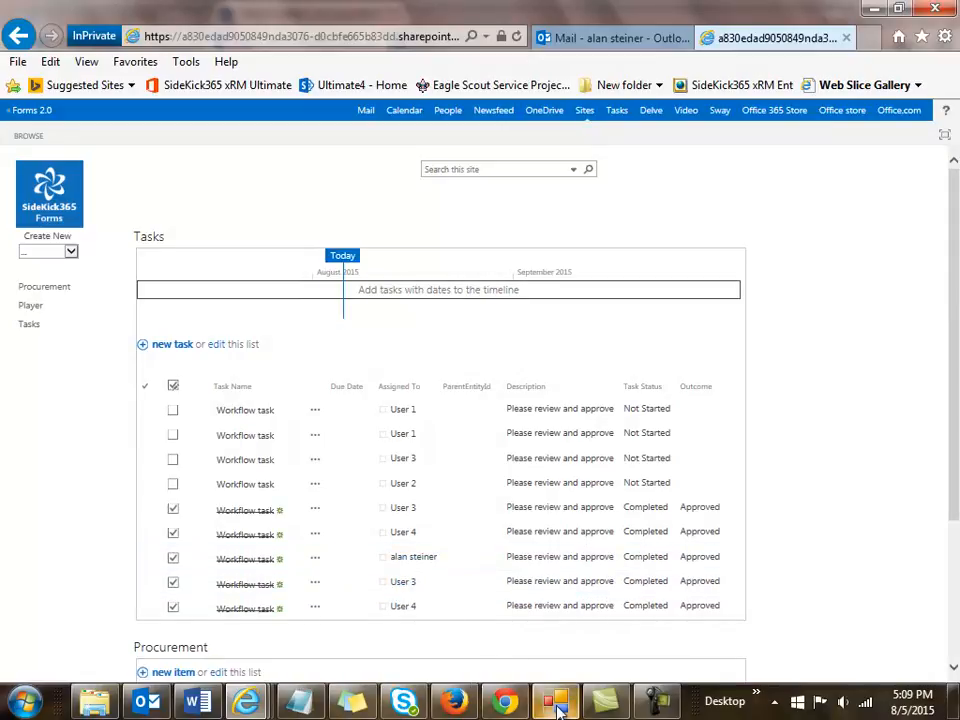
Step: Switch to SideKick 365 Forms Manager and review the order, approver column and status settings of the Procurement workflow steps
mouse_move(558, 706)
left_click(575, 541)
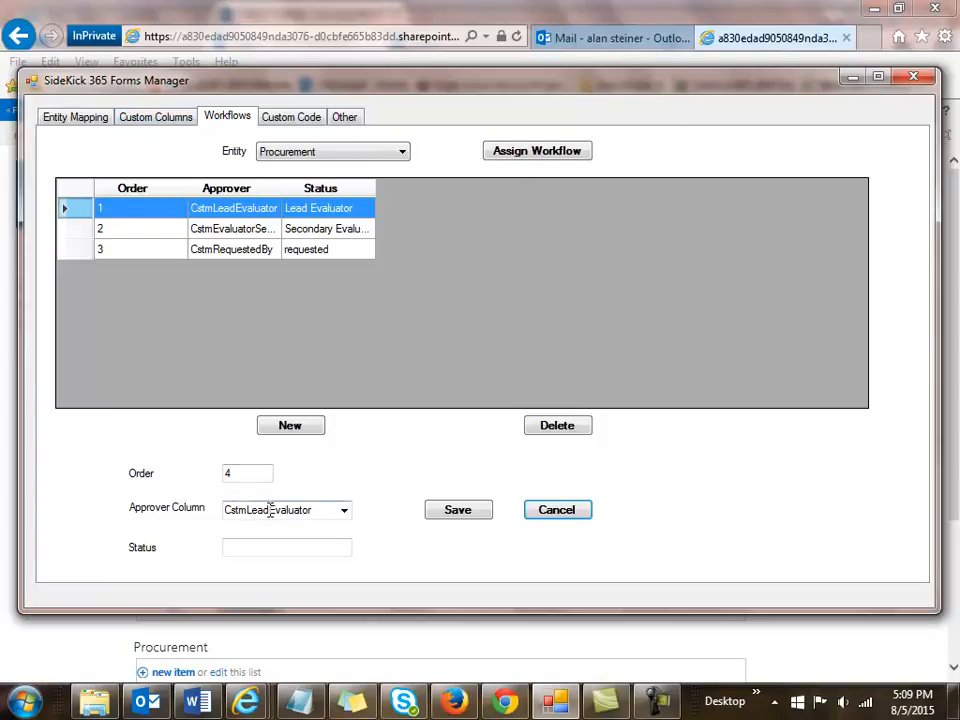
left_click(250, 548)
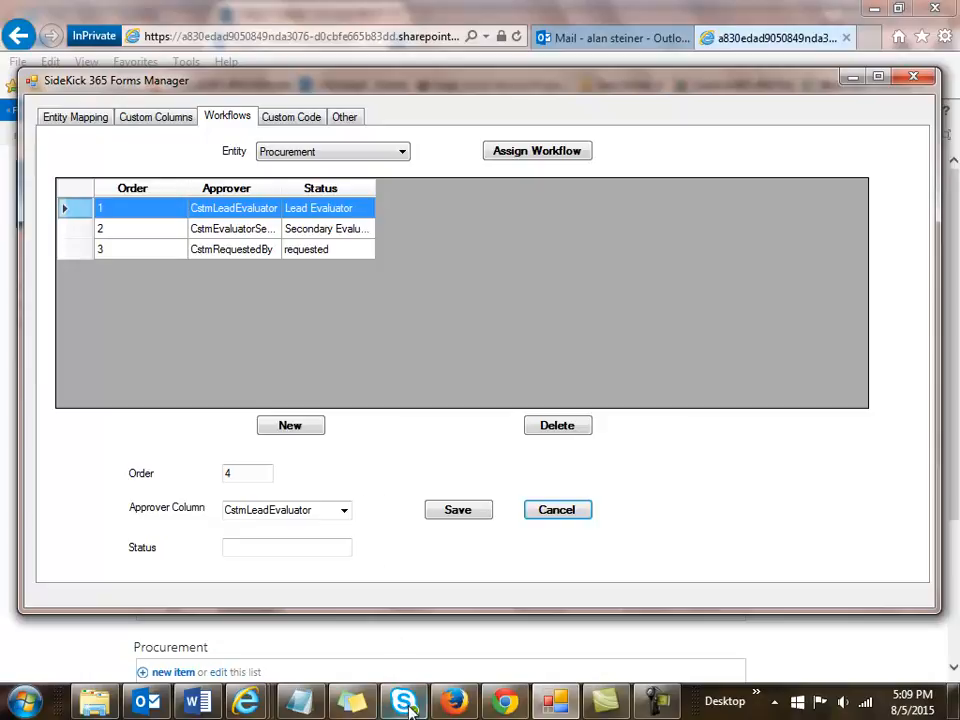
Step: Switch back to Internet Explorer and refresh the Tasks list to check for the requester's final approval task
mouse_move(246, 702)
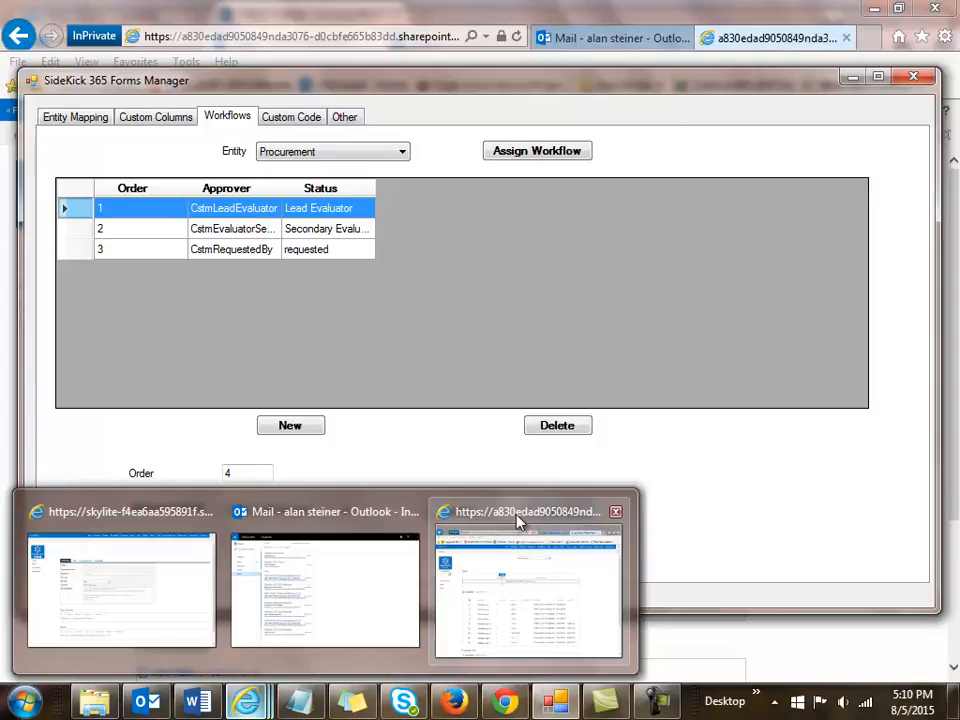
left_click(517, 519)
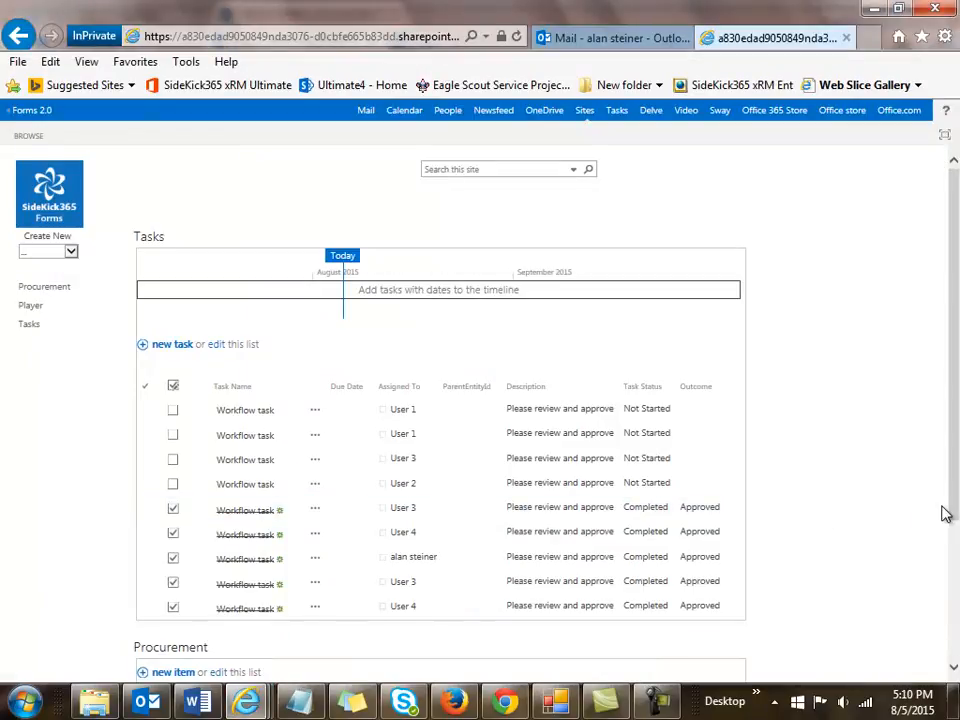
left_click_drag(953, 520, 955, 564)
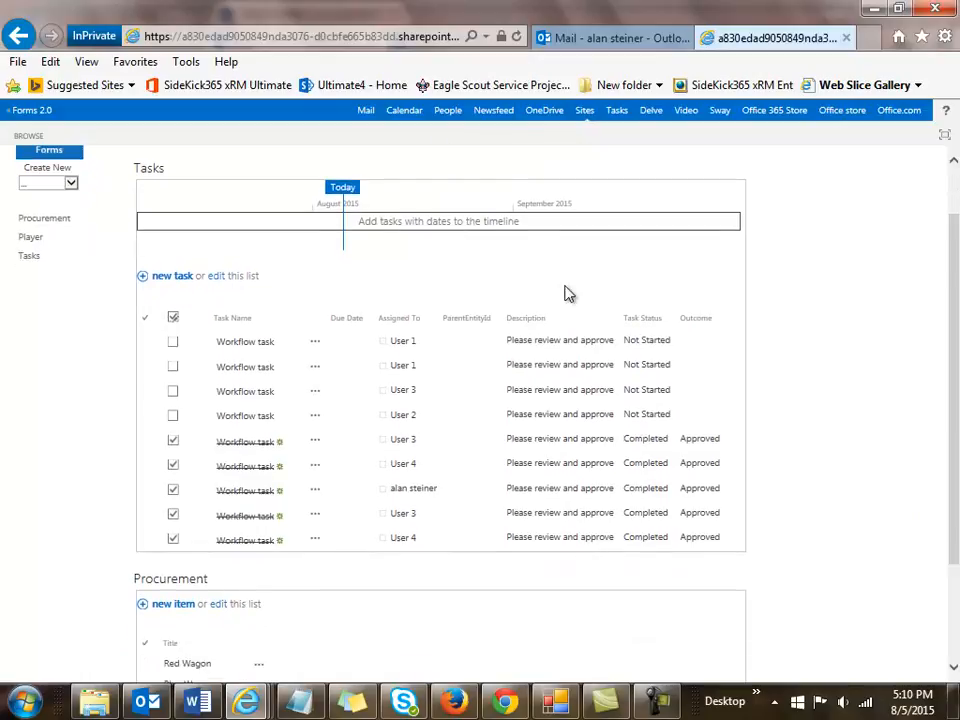
left_click(514, 37)
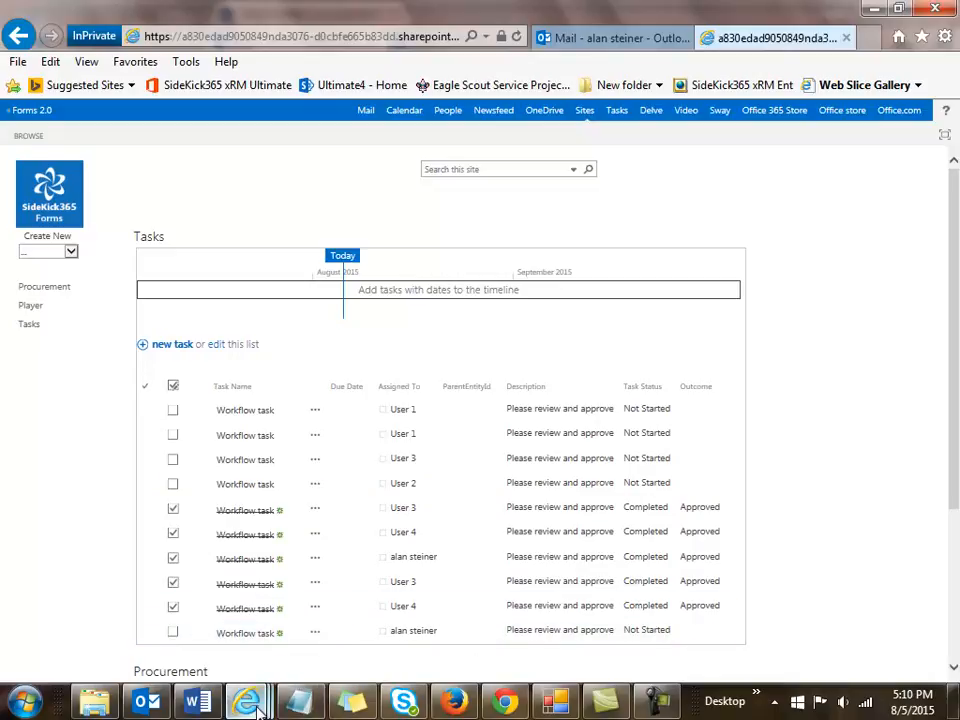
Step: Switch to the Outlook inbox in Internet Explorer and open the request form linked in the 5:09 PM Workflow task message
mouse_move(258, 708)
left_click(356, 613)
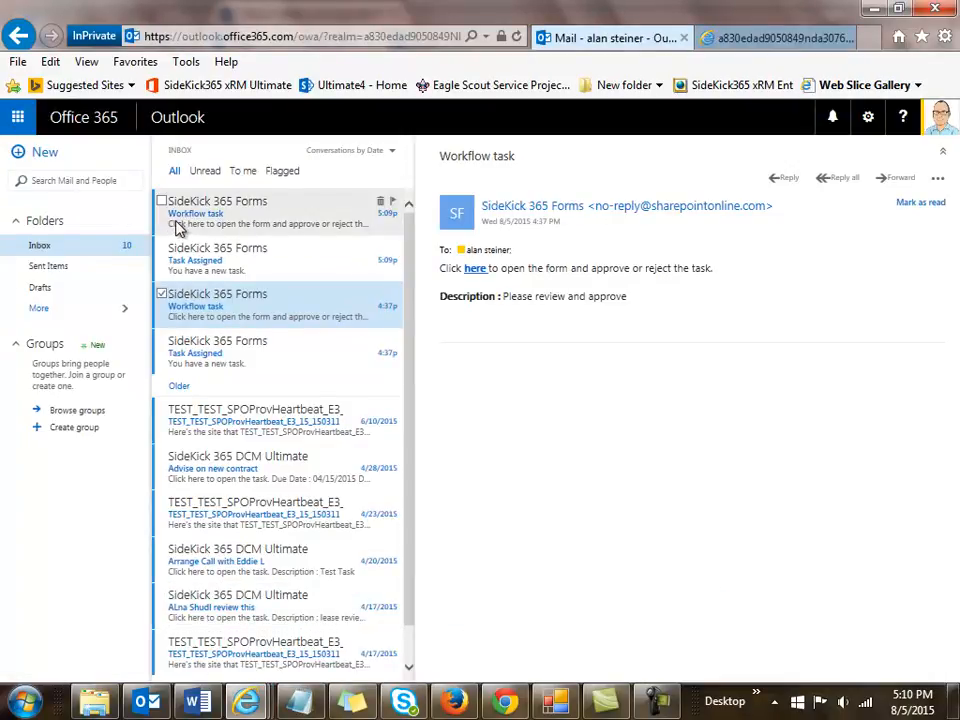
left_click(183, 220)
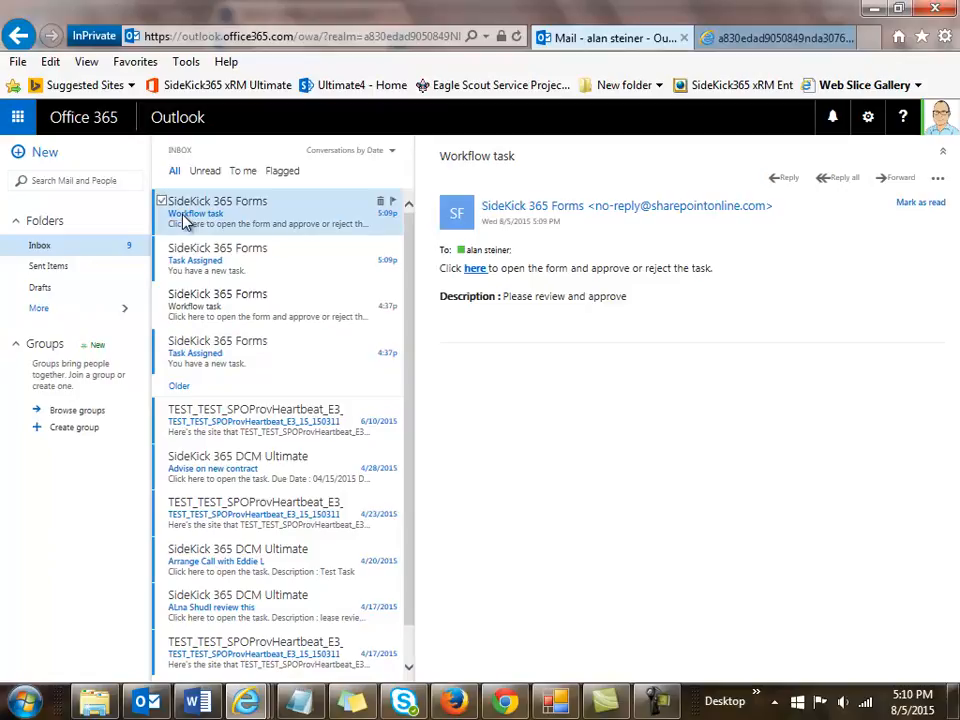
left_click(475, 270)
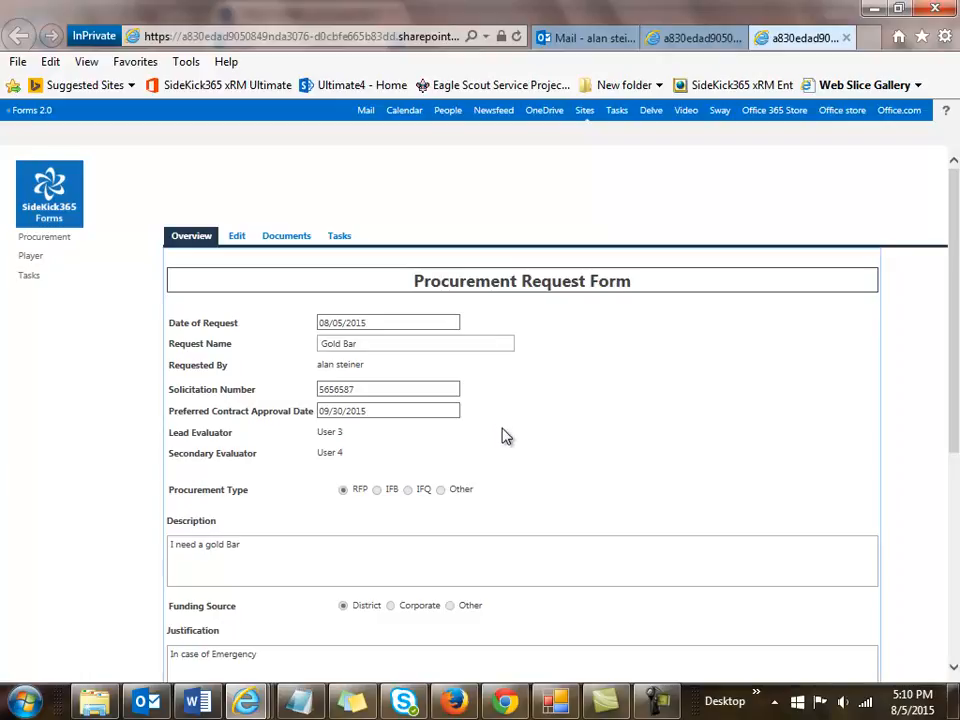
scroll(505, 428, "down", 3)
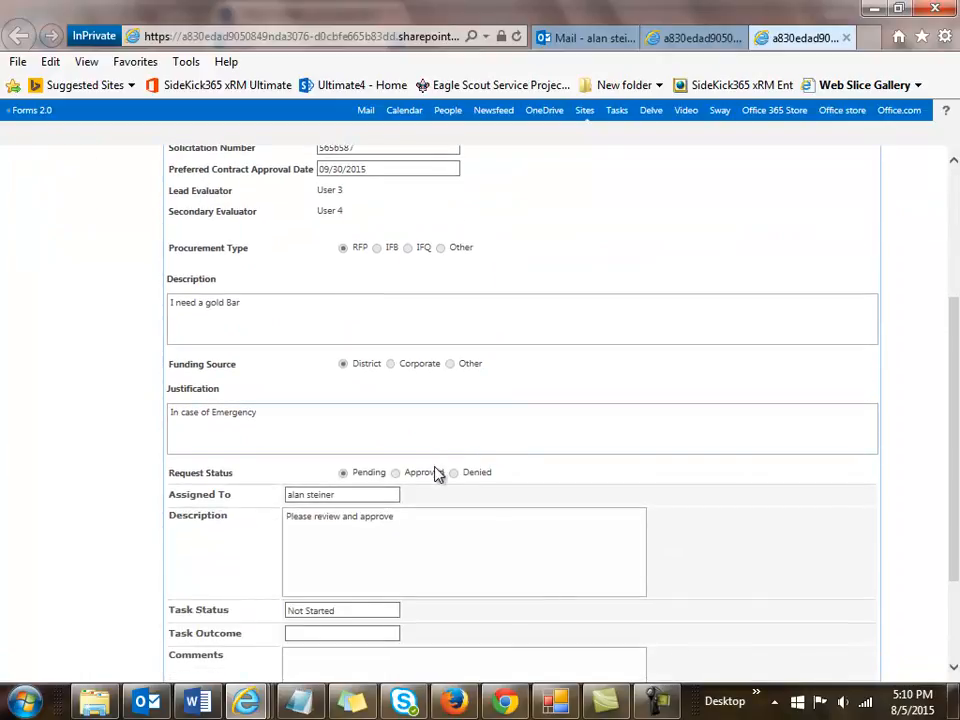
Step: Edit the Gold Bar request to set Request Status to Approved, append "I like this" to the status justification text, and save
scroll(439, 465, "up", 3)
left_click(238, 238)
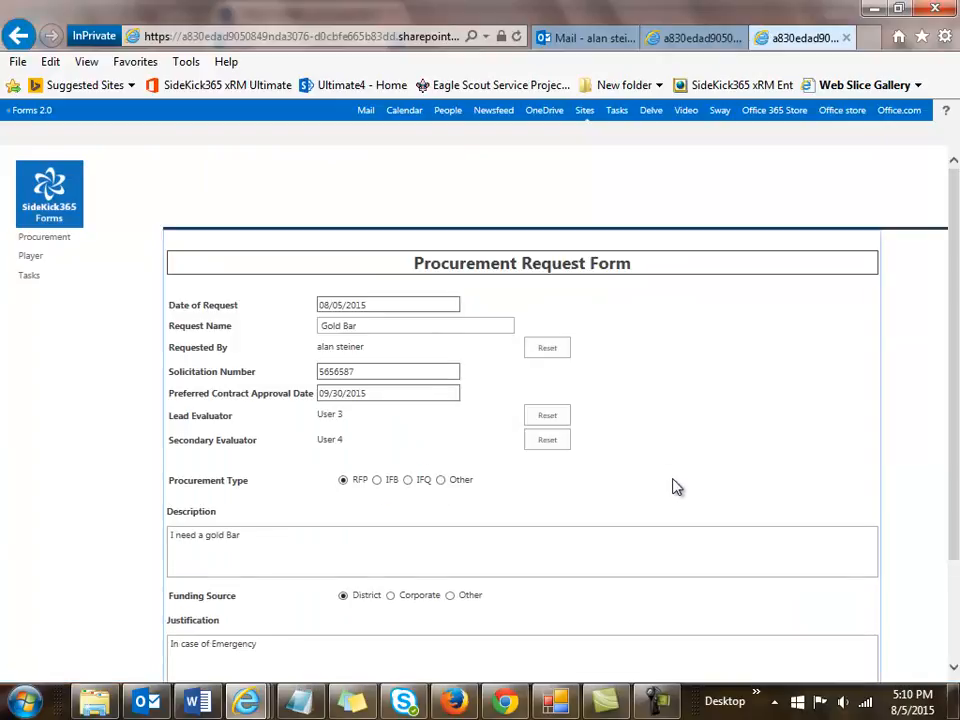
scroll(673, 487, "down", 3)
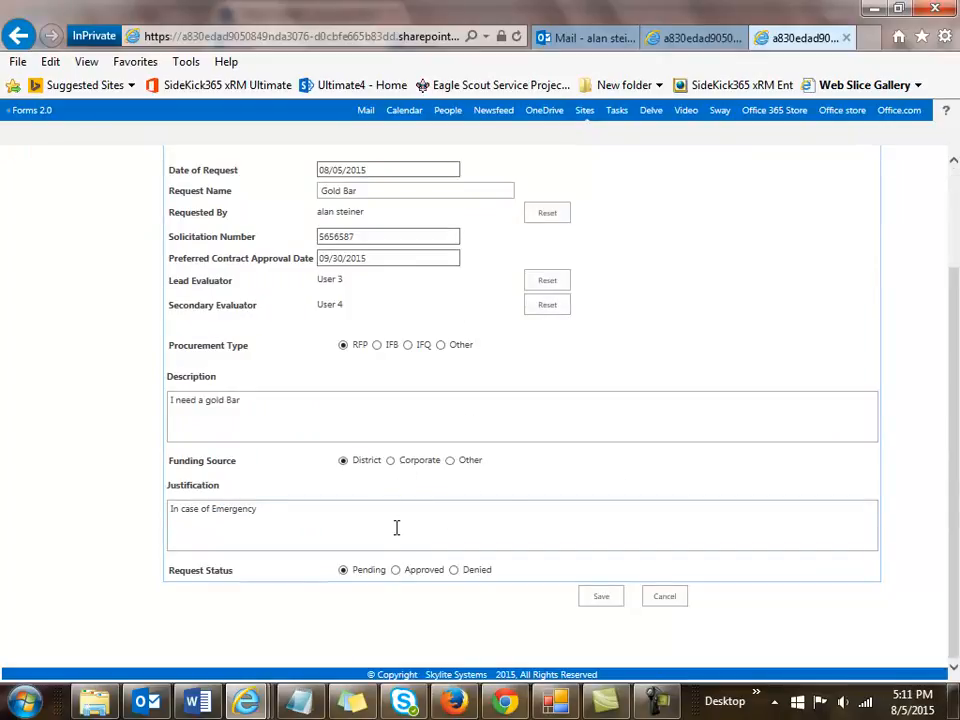
left_click(395, 570)
left_click(339, 597)
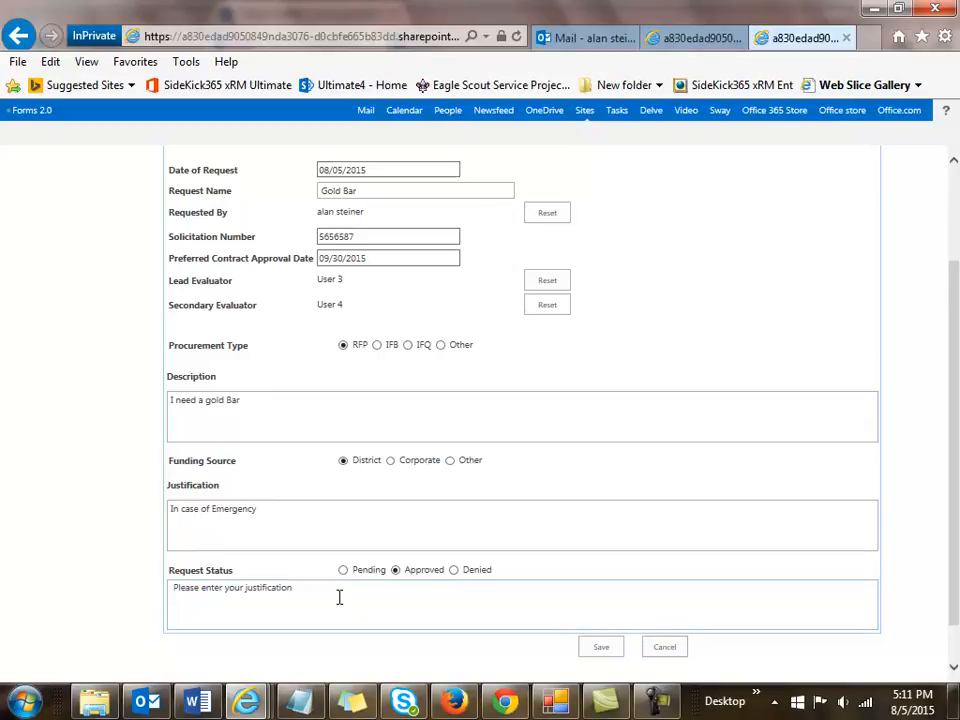
type("I lik ethis")
left_click_drag(313, 588, 303, 587)
type("like this")
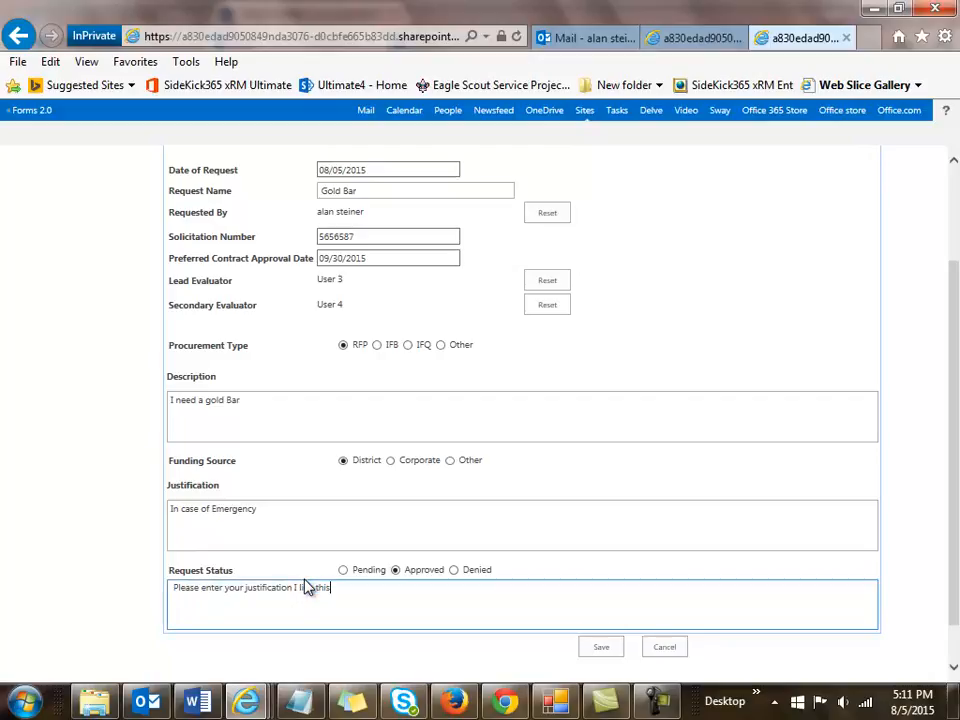
left_click(590, 650)
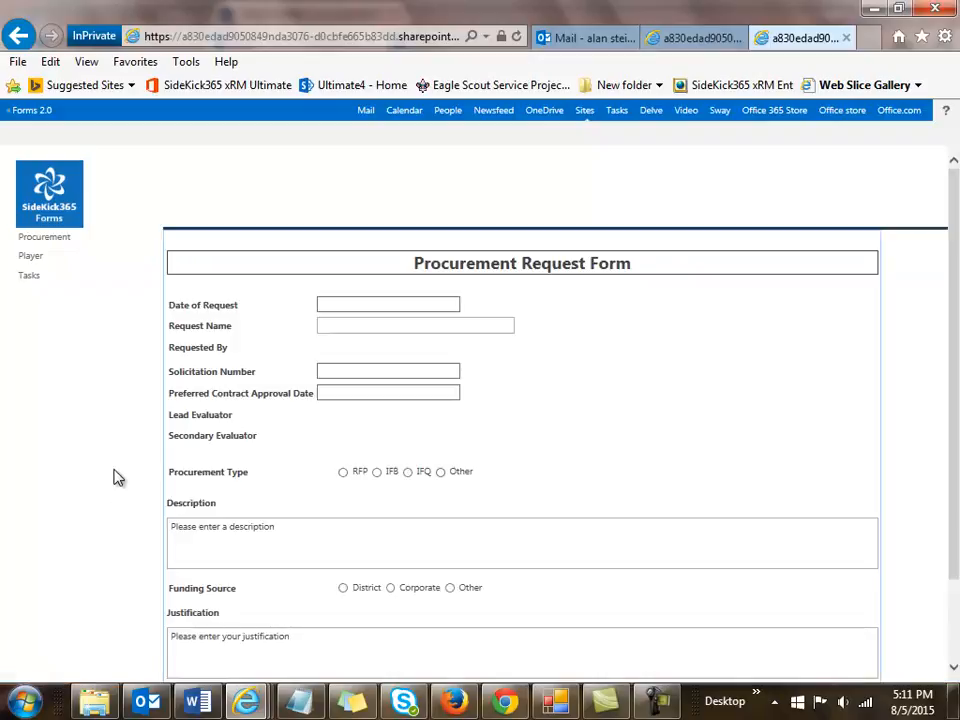
Step: Approve the requester's Gold Bar workflow task with the comment "I Like it"
scroll(115, 477, "down", 2)
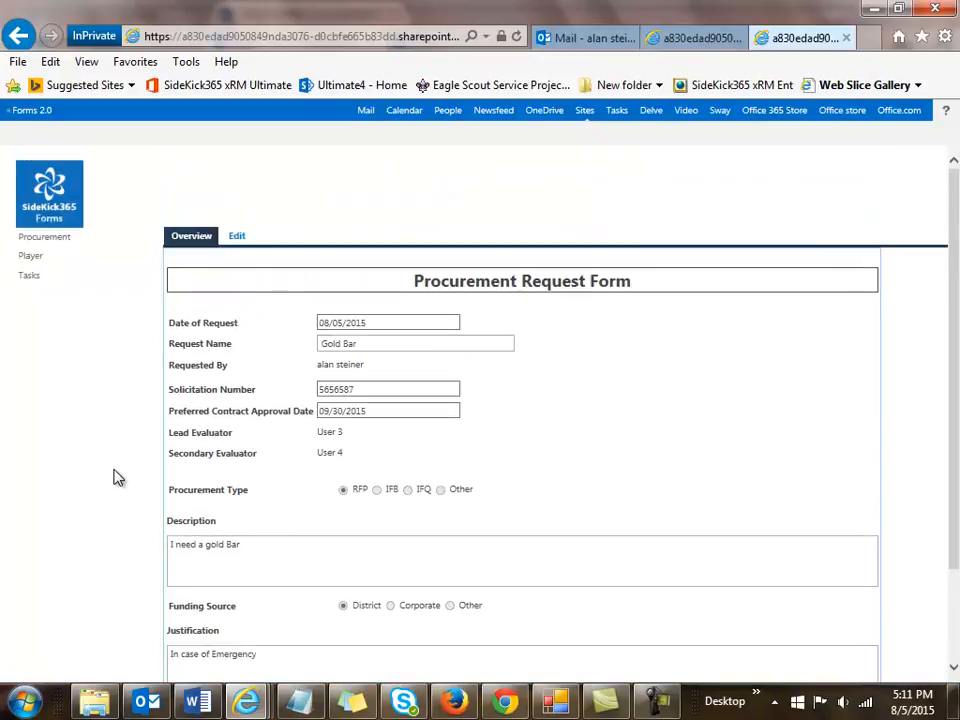
scroll(115, 477, "down", 4)
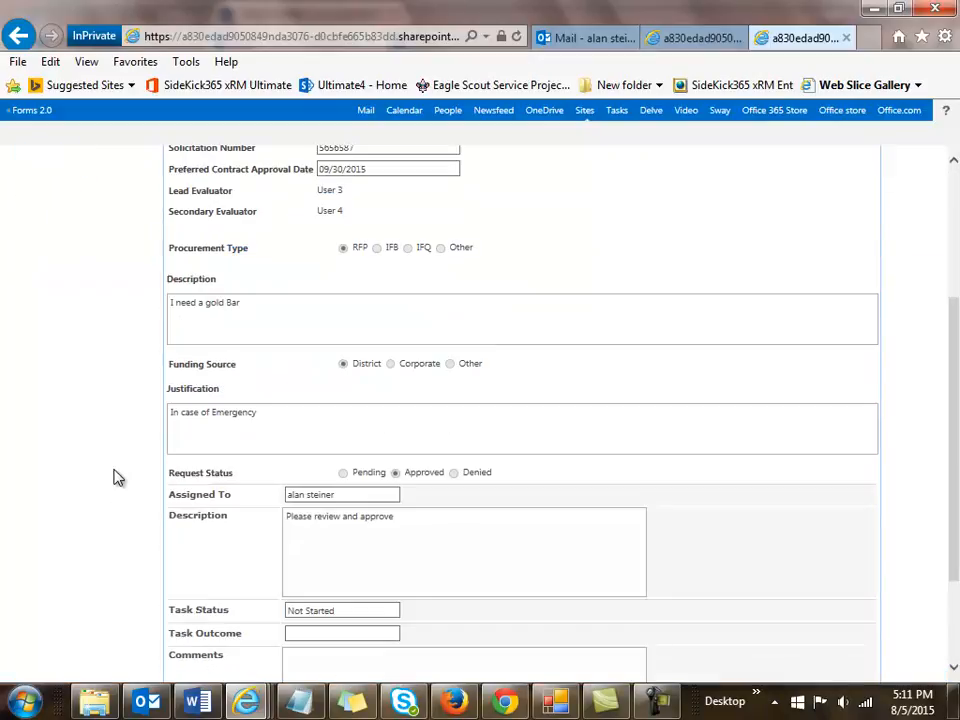
scroll(115, 477, "down", 2)
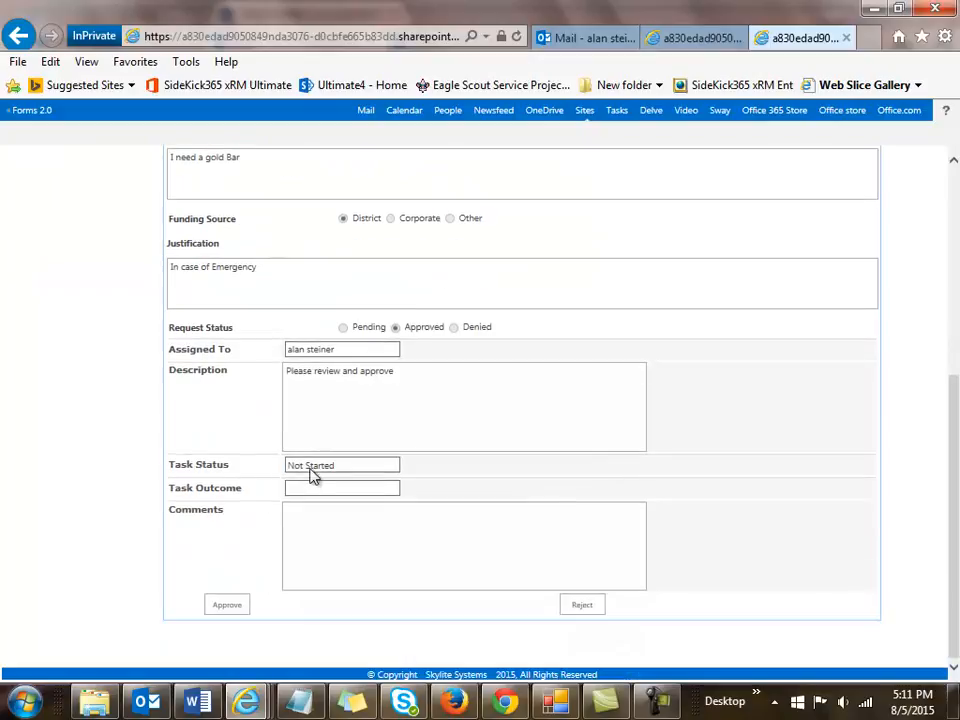
left_click(296, 519)
type("I Like it")
left_click(232, 609)
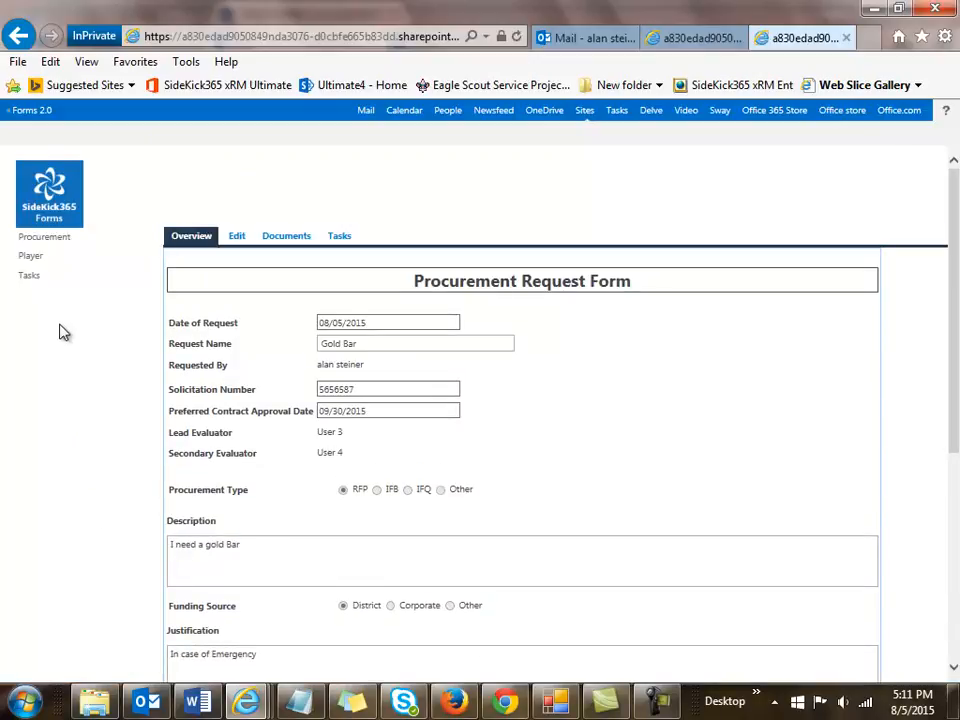
Step: Return to the SideKick365 Forms home page and open the Procurement Workflow status of the Gold Bar item
left_click(45, 247)
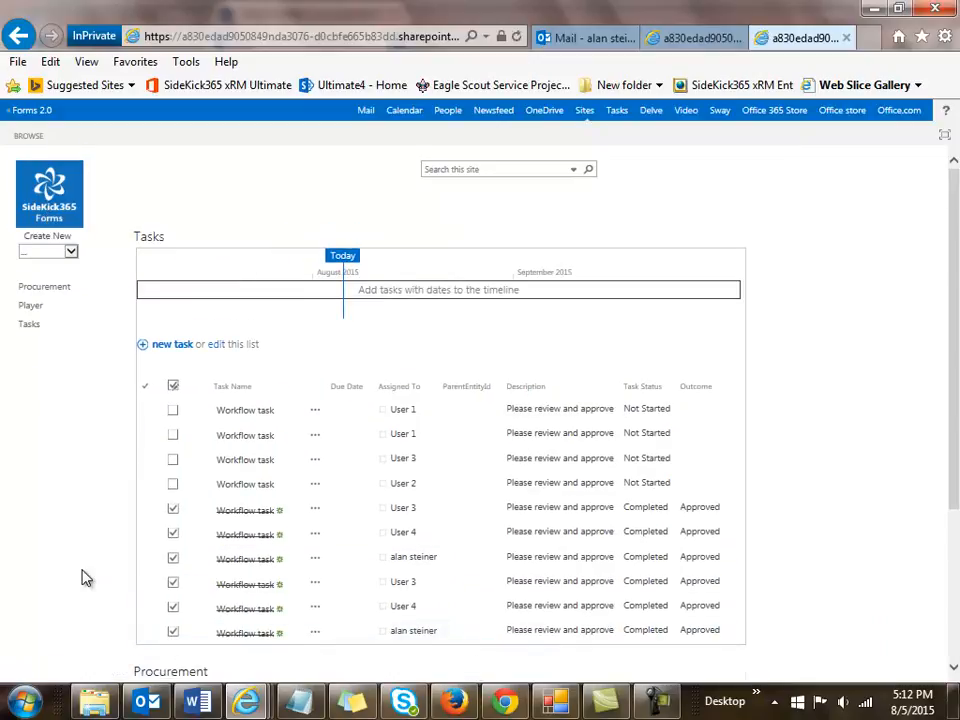
scroll(81, 574, "down", 3)
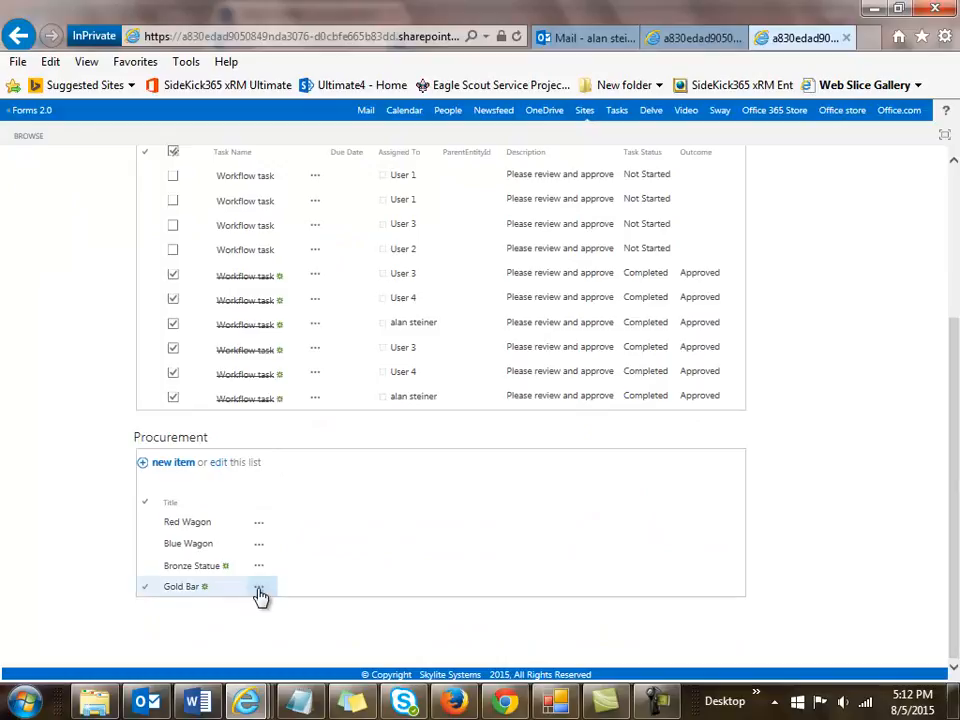
left_click(258, 591)
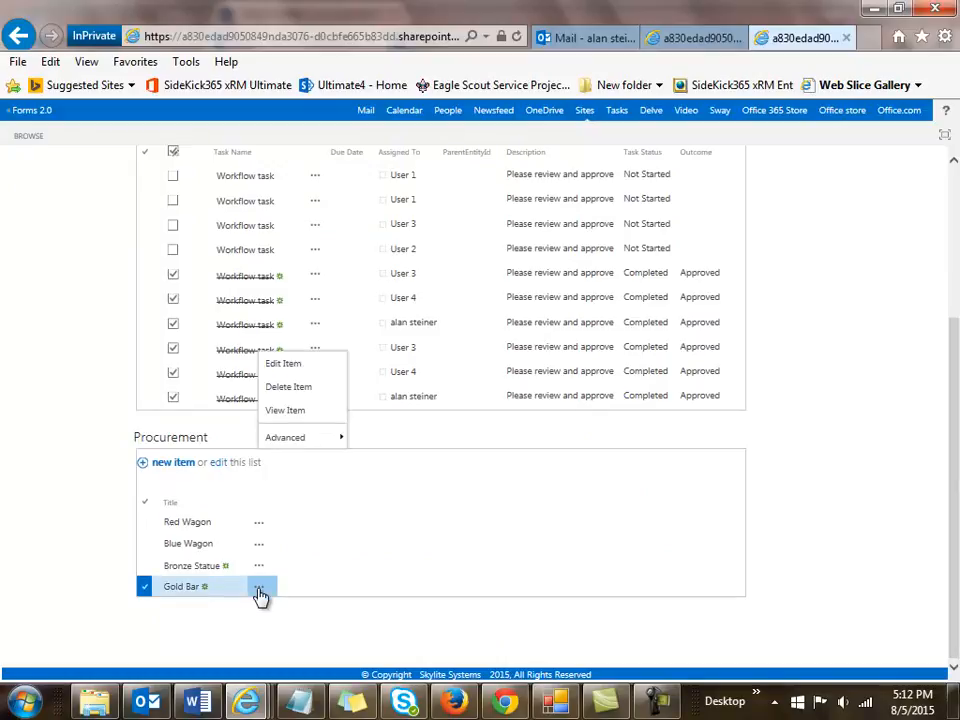
mouse_move(298, 437)
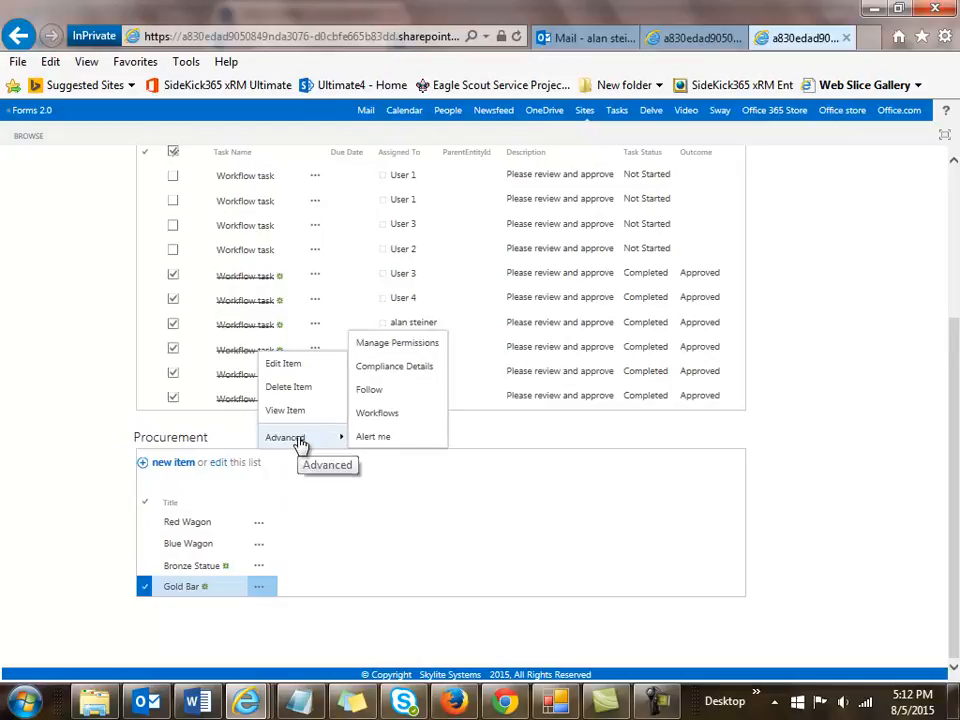
left_click(367, 416)
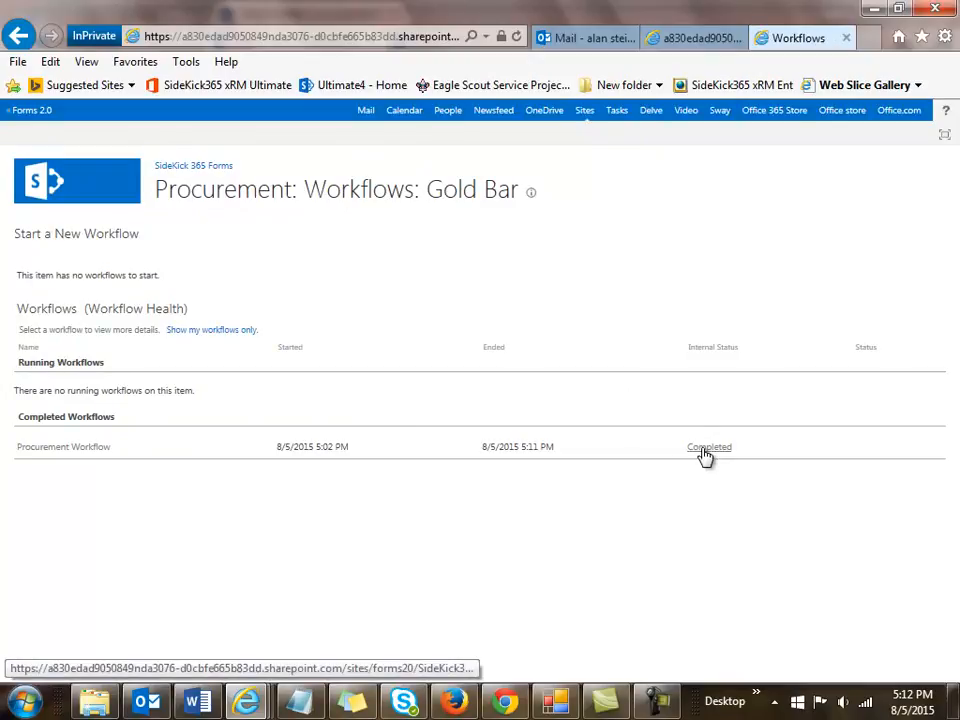
left_click(89, 451)
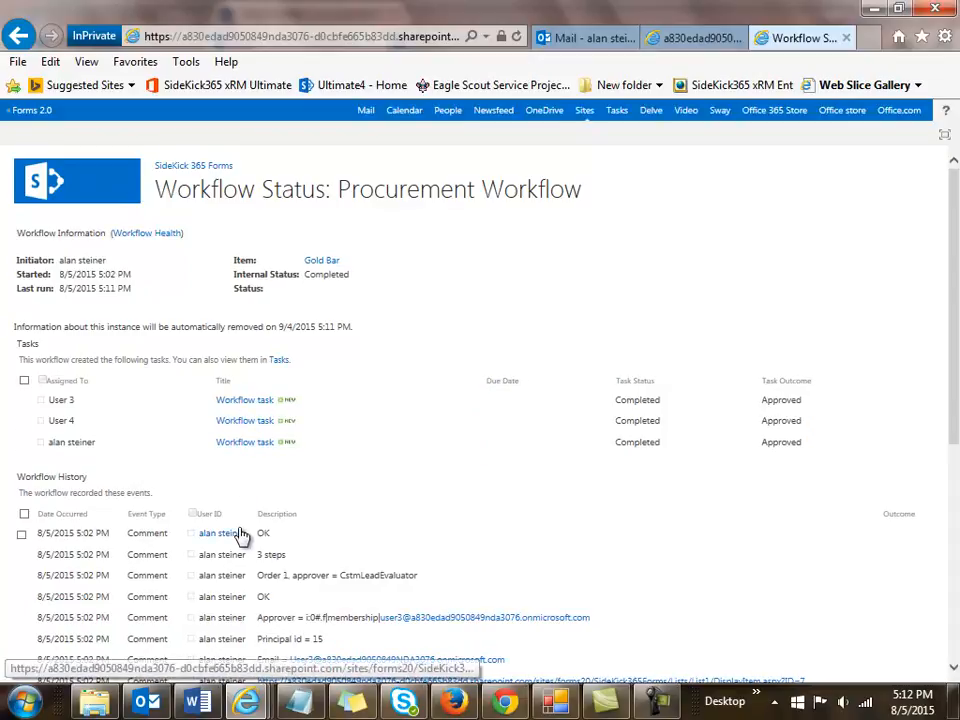
Step: Examine the approver tasks and the recorded history events on the Procurement Workflow status page
scroll(240, 532, "down", 1)
scroll(240, 535, "down", 1)
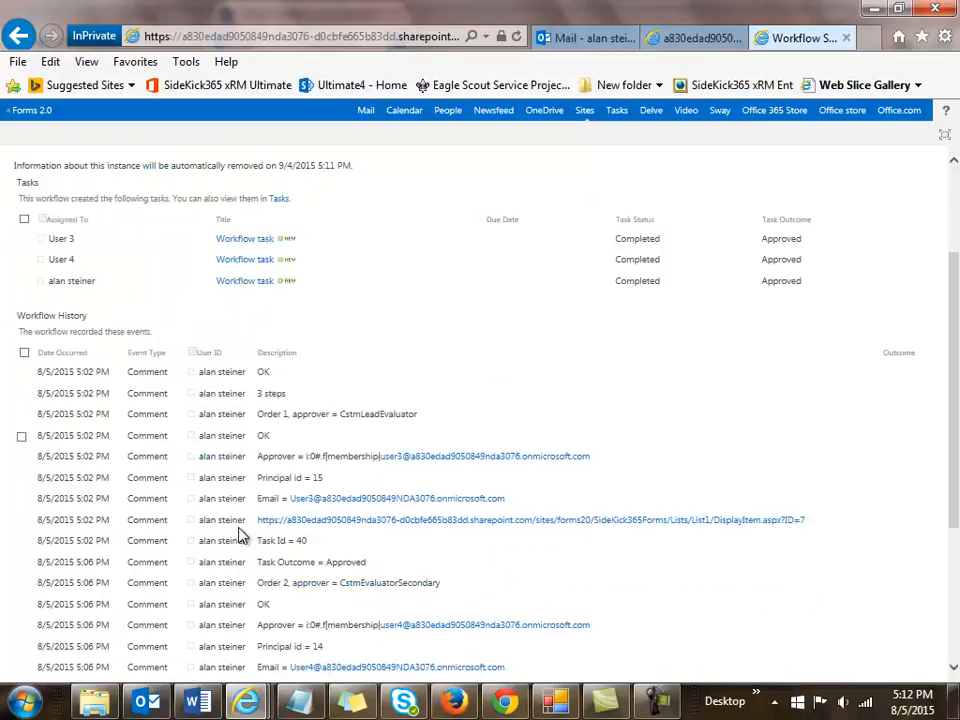
scroll(240, 536, "down", 1)
scroll(240, 536, "down", 2)
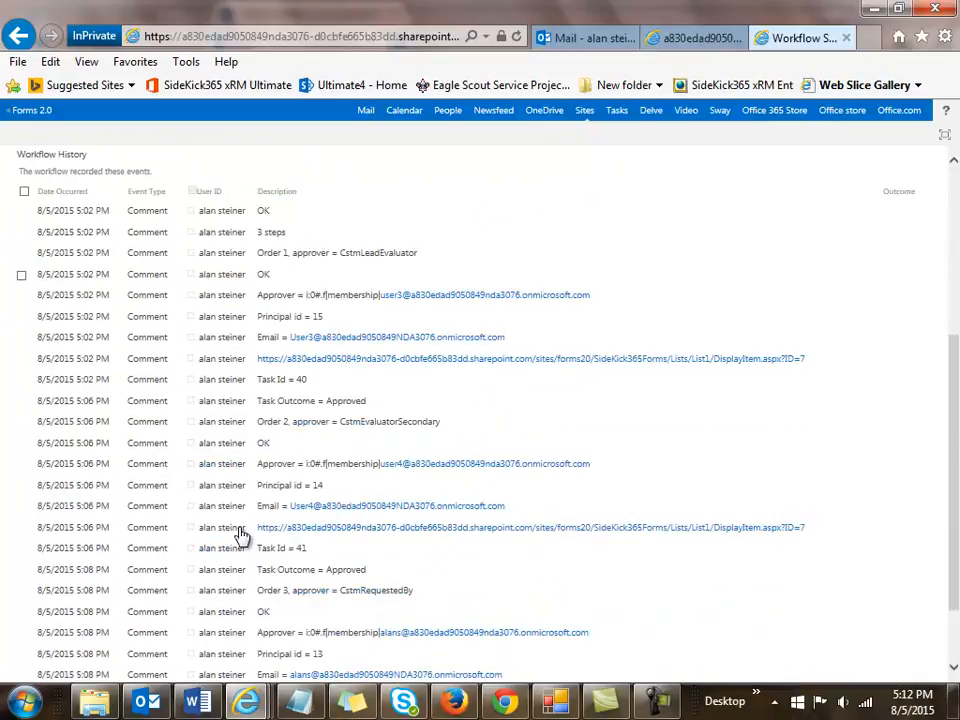
scroll(235, 533, "down", 1)
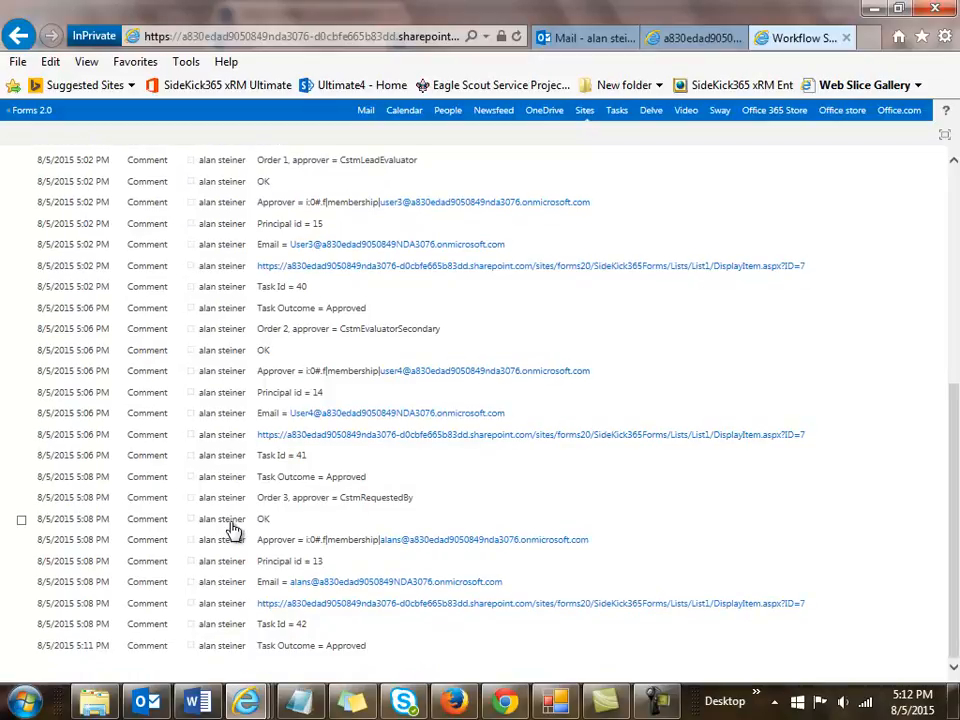
scroll(232, 530, "up", 5)
scroll(230, 530, "down", 1)
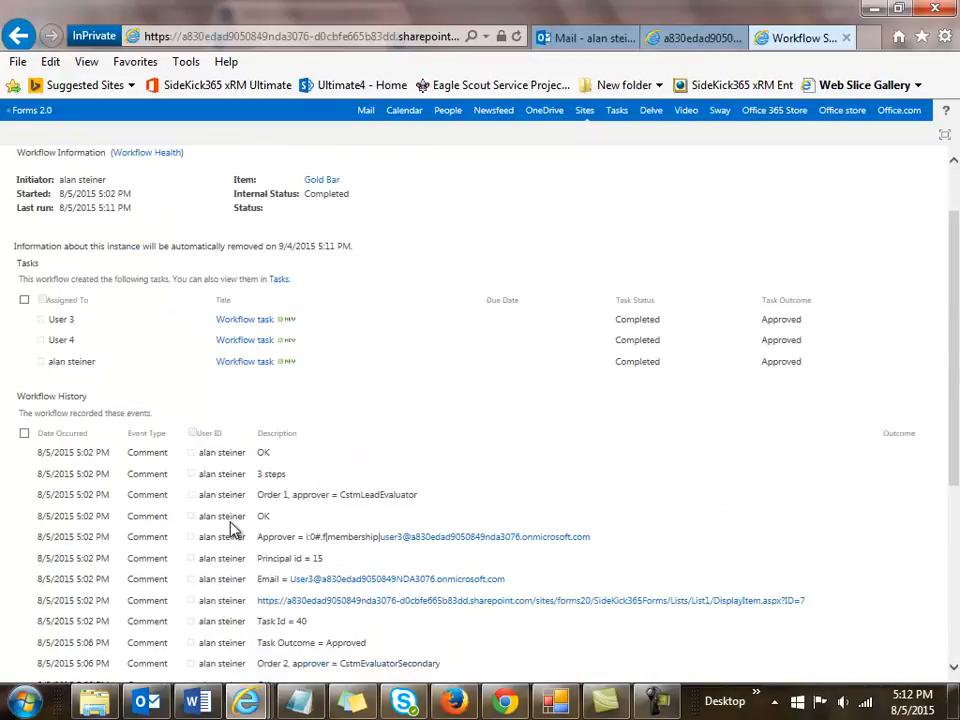
scroll(230, 530, "up", 1)
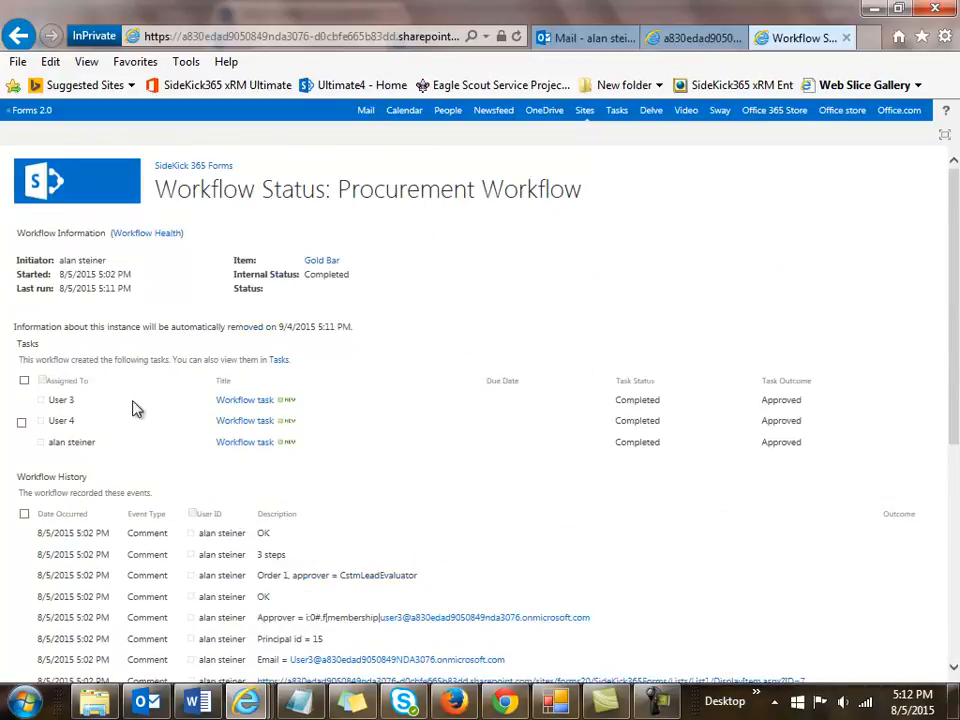
Step: Go back to the SideKick 365 Forms site, review the Procurement workflow steps in SideKick 365 Forms Manager, and return to Internet Explorer
left_click(184, 170)
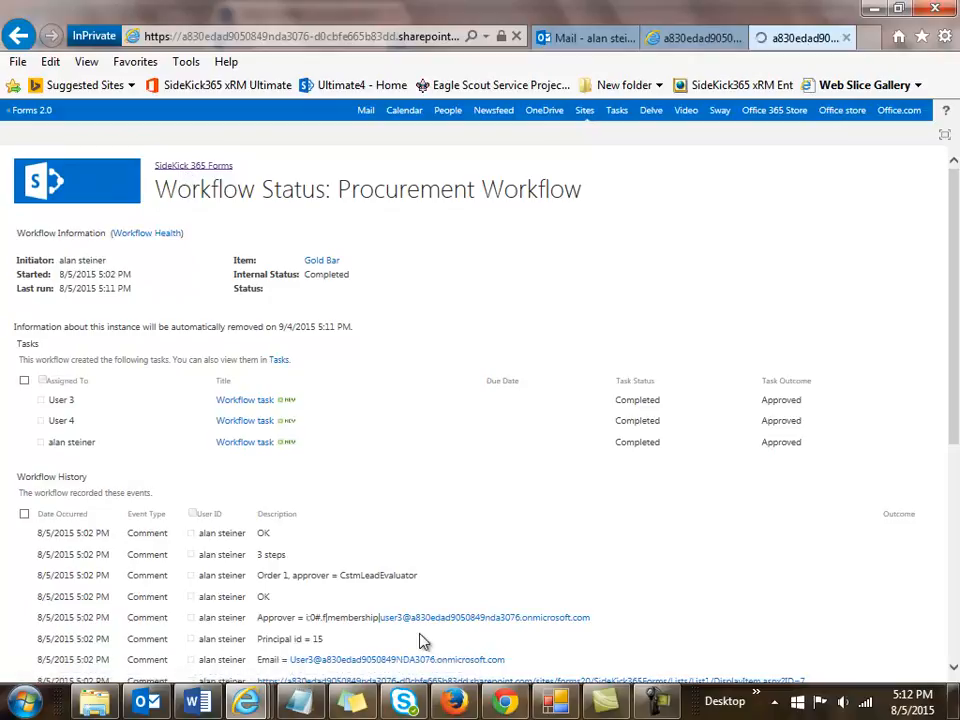
left_click(553, 706)
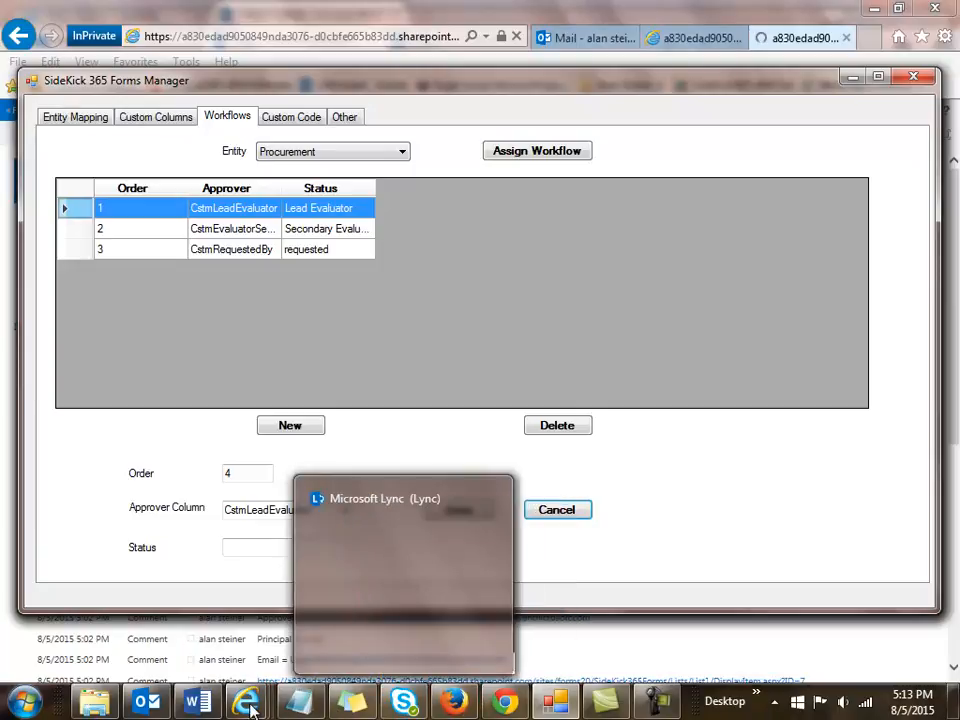
mouse_move(280, 704)
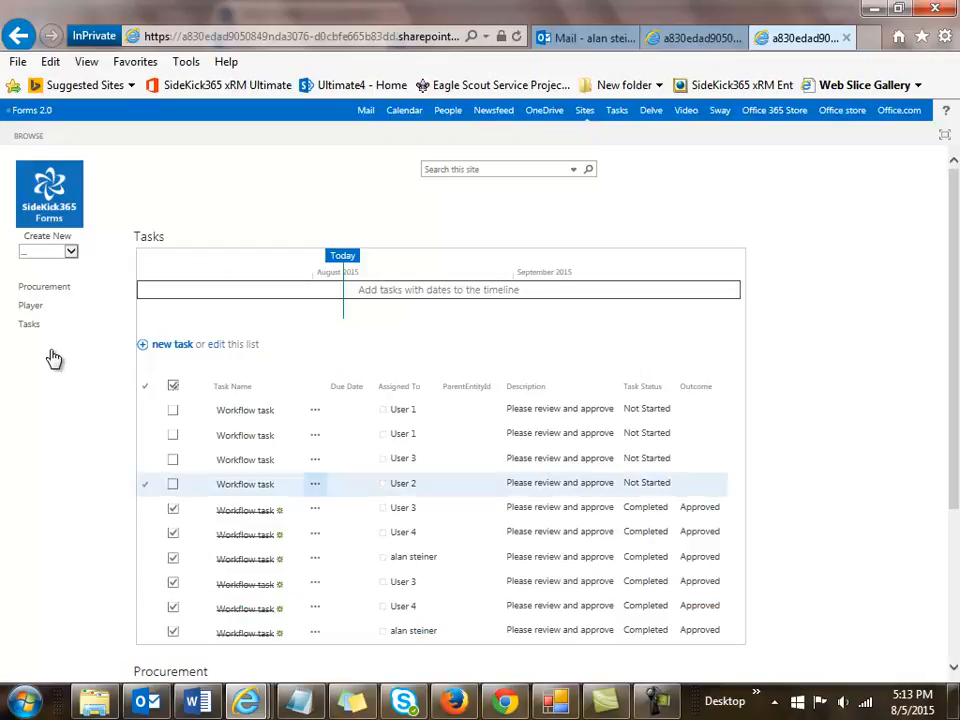
Step: Create a new Procurement item from the home page to open a blank Procurement Request Form
left_click(85, 224)
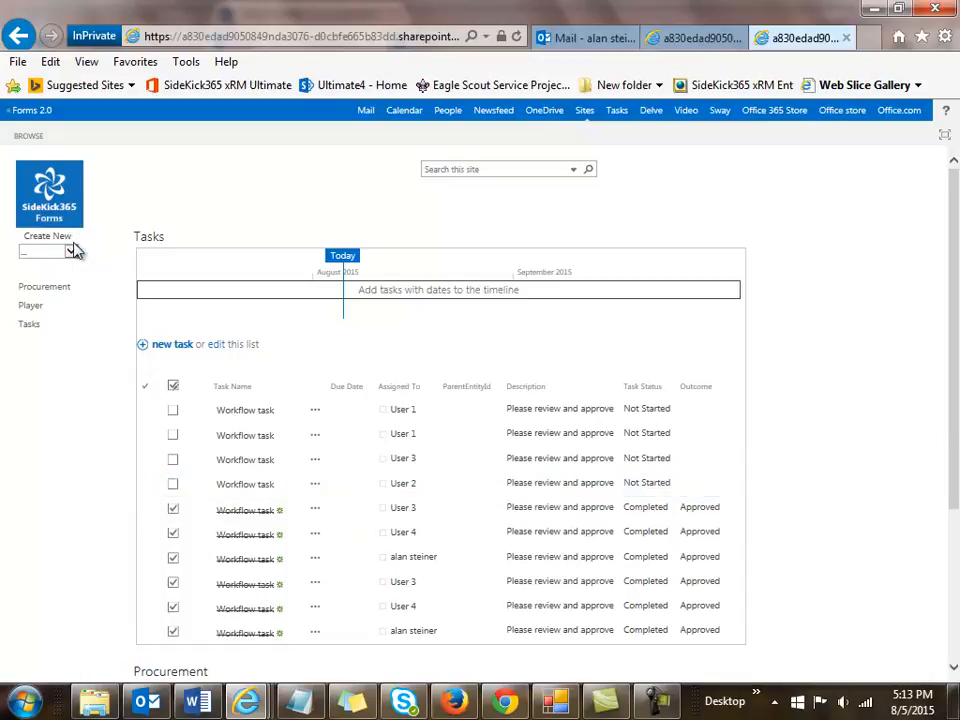
left_click(71, 251)
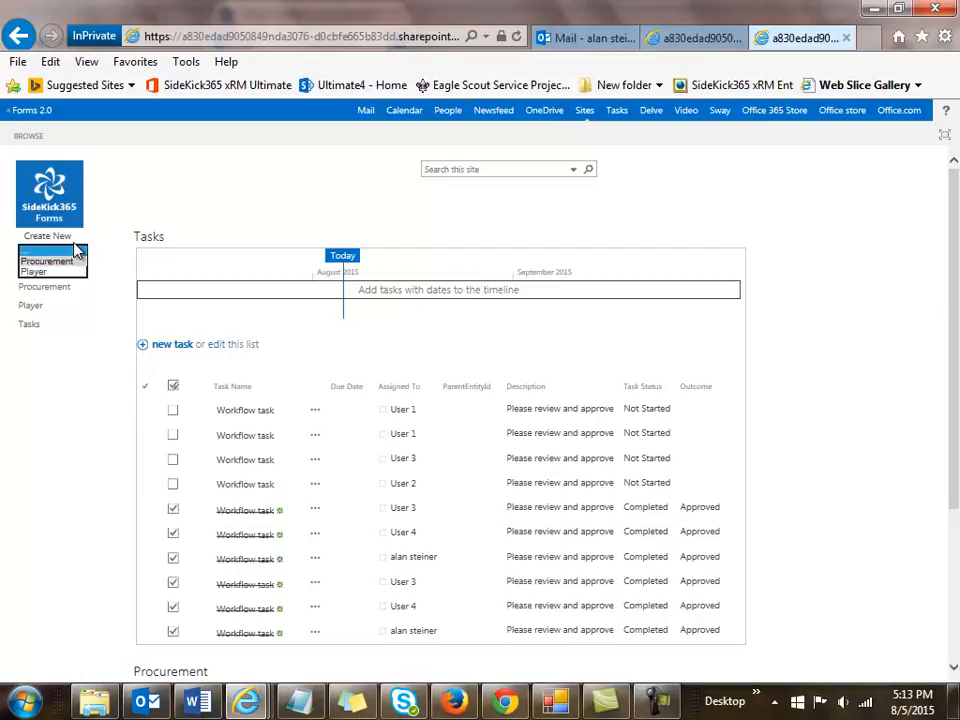
left_click(77, 249)
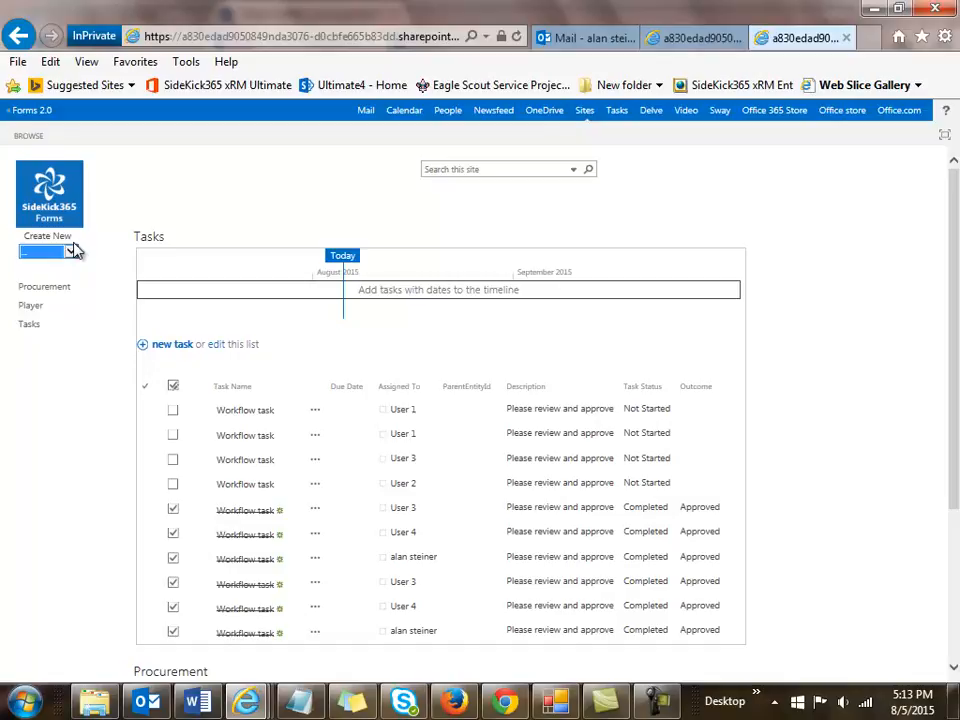
key("Down")
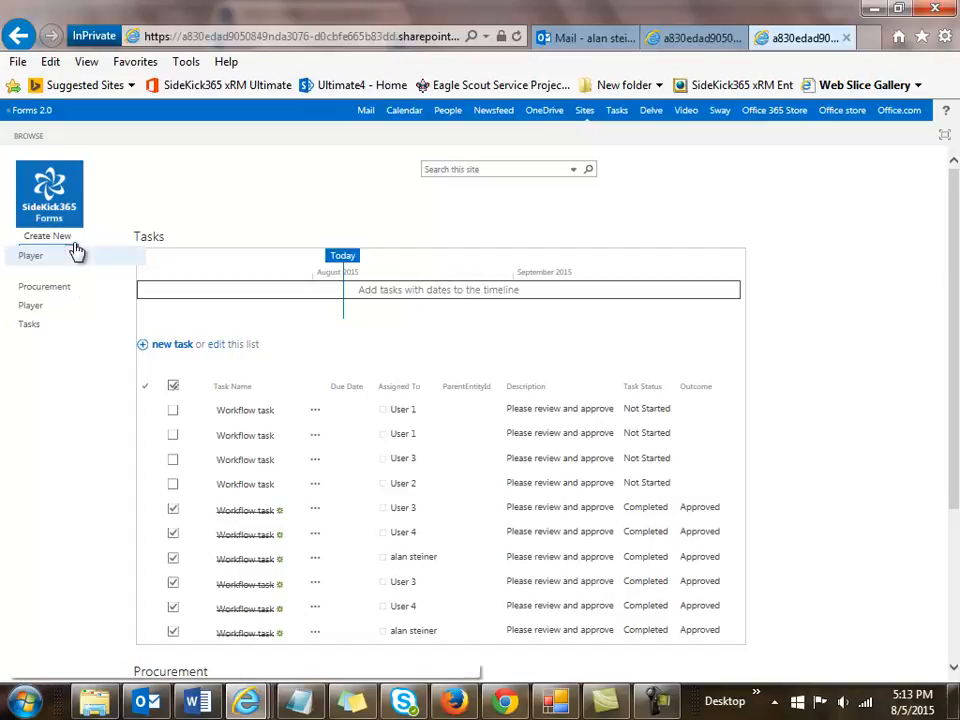
left_click(77, 250)
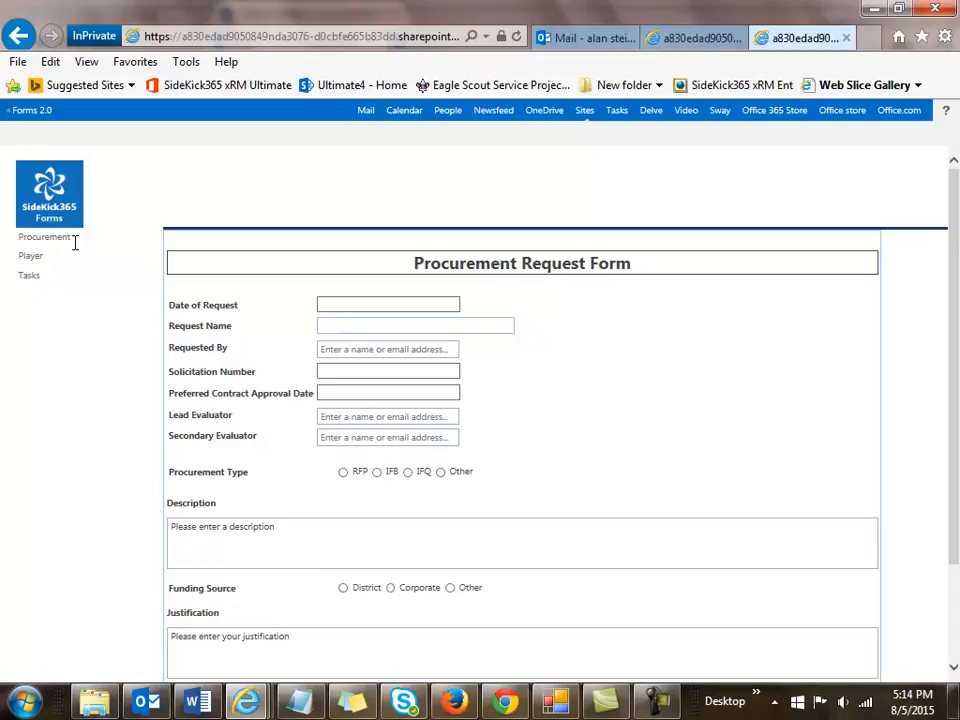
Step: Check the workflow approver setup in SideKick 365 Forms Manager, then look over the fields of the blank Procurement Request Form in Internet Explorer
mouse_move(555, 701)
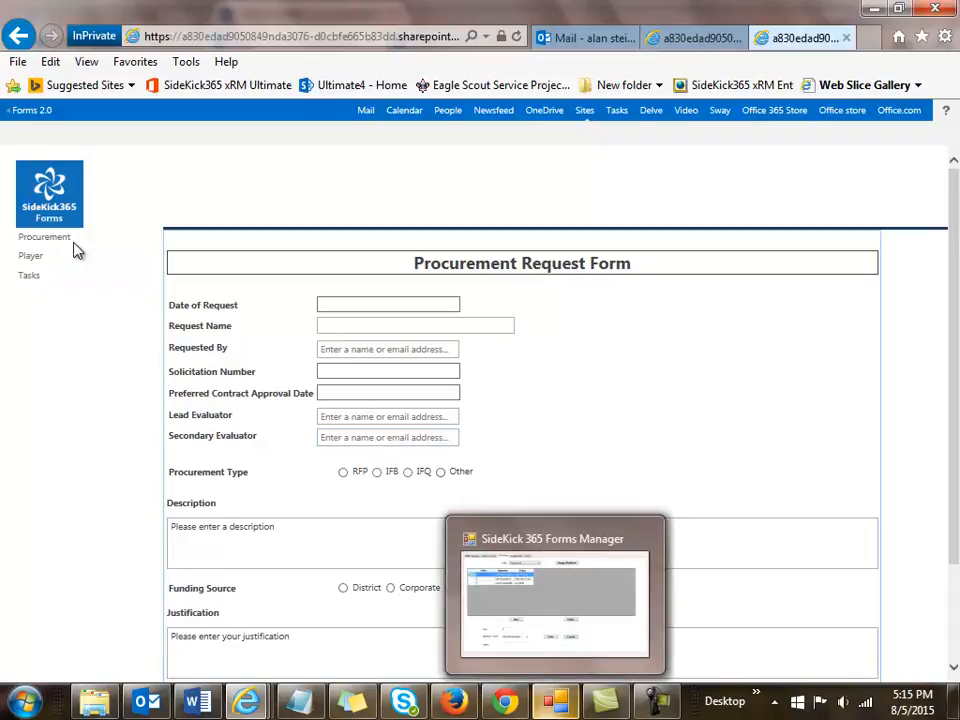
left_click(555, 611)
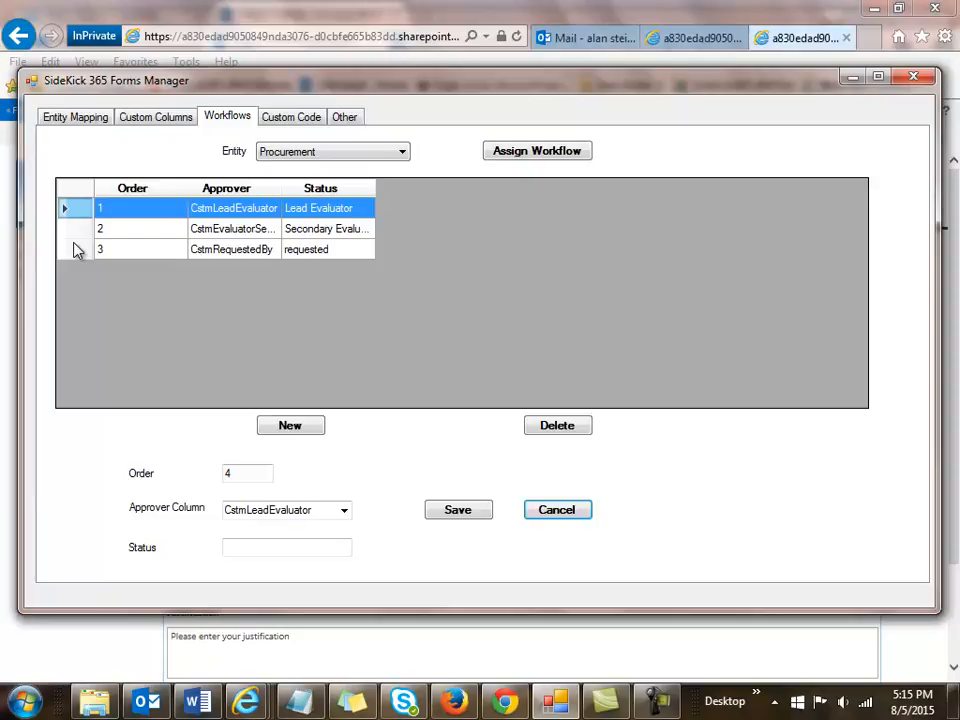
key("Escape")
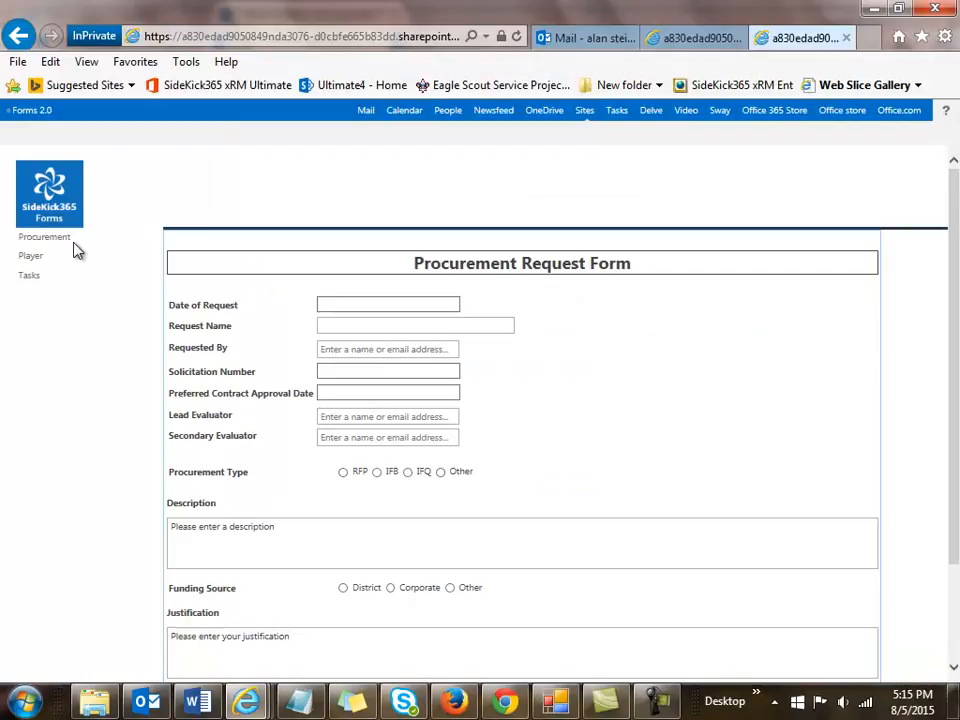
scroll(78, 251, "down", 3)
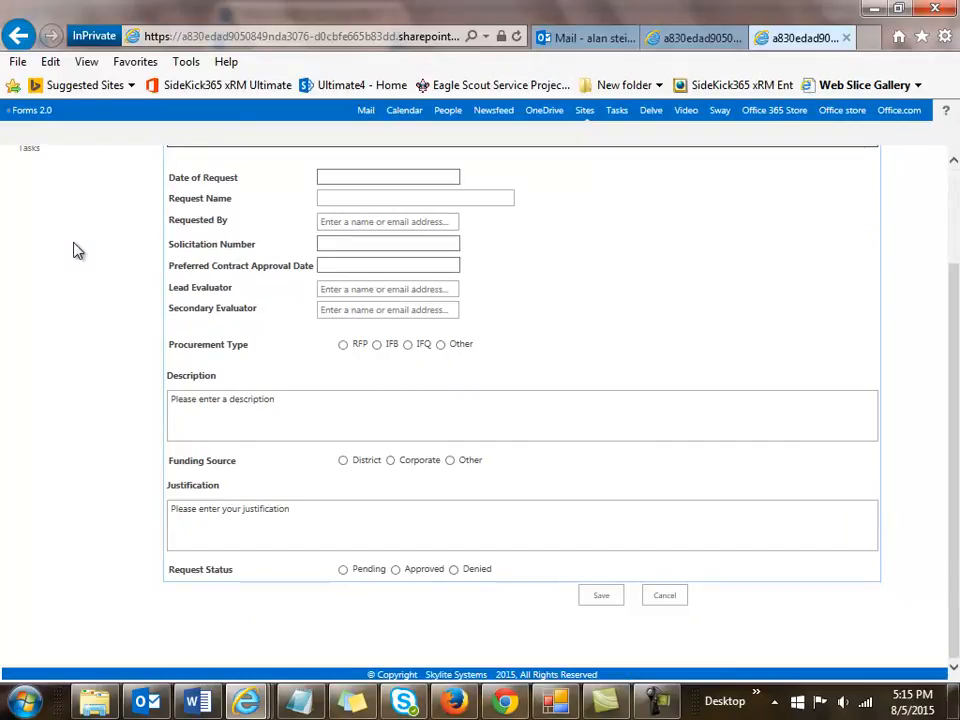